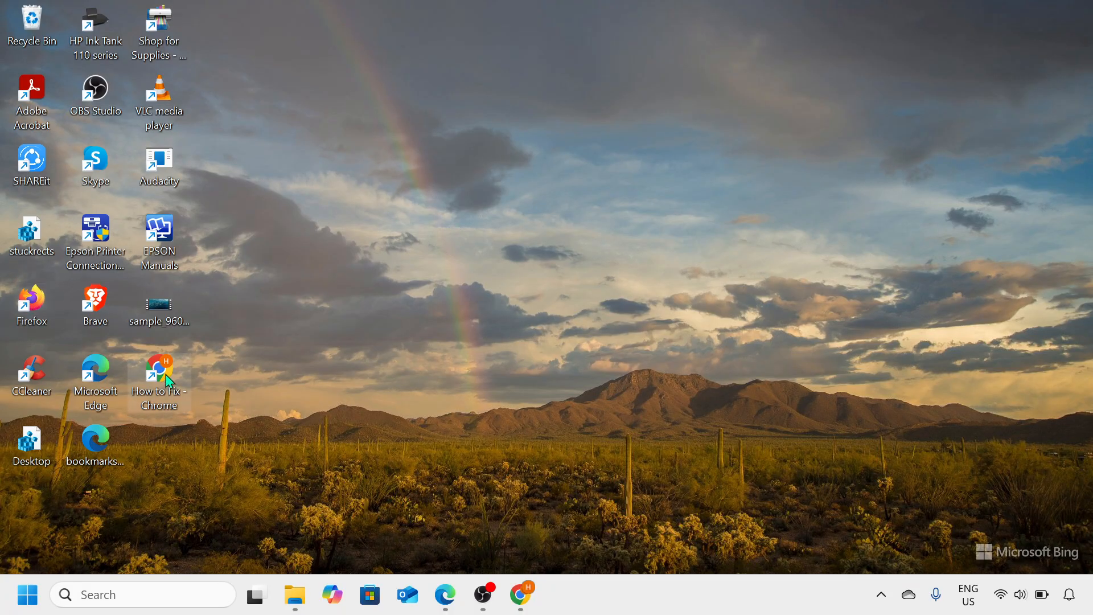
- Open Chrome in a maximized window and set the time range for deleting browsing data to All time
double_click(171, 390)
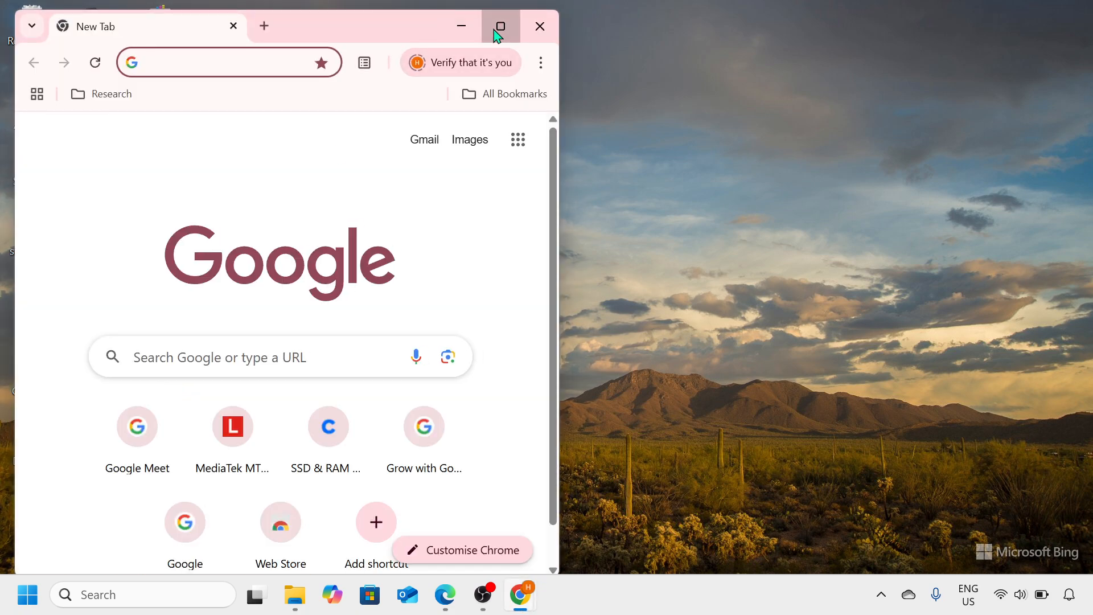
left_click(496, 26)
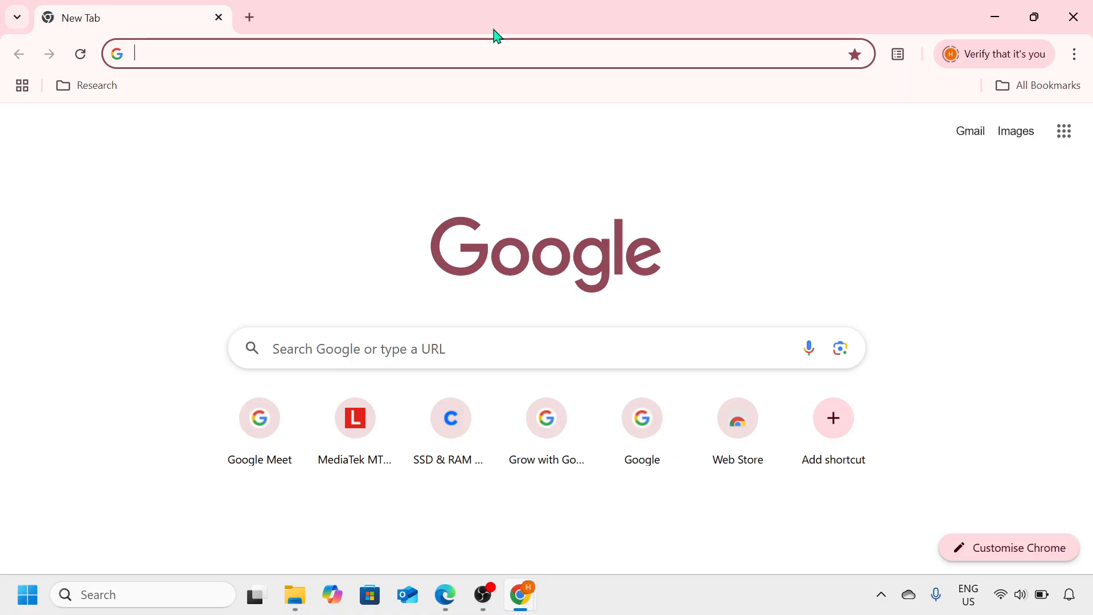
key("ctrl+shift+Delete")
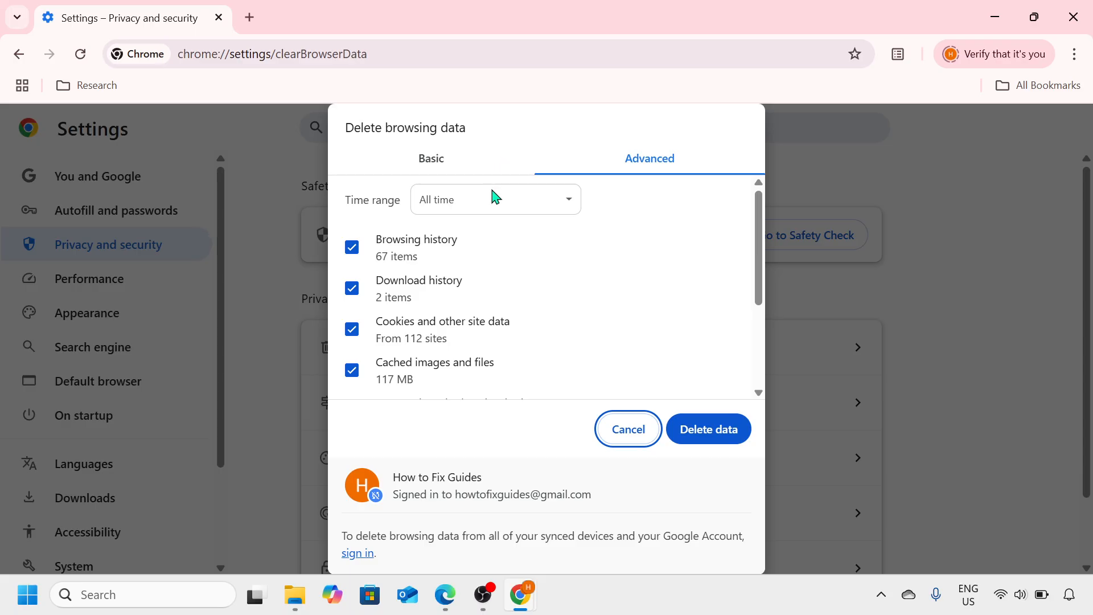
left_click(574, 205)
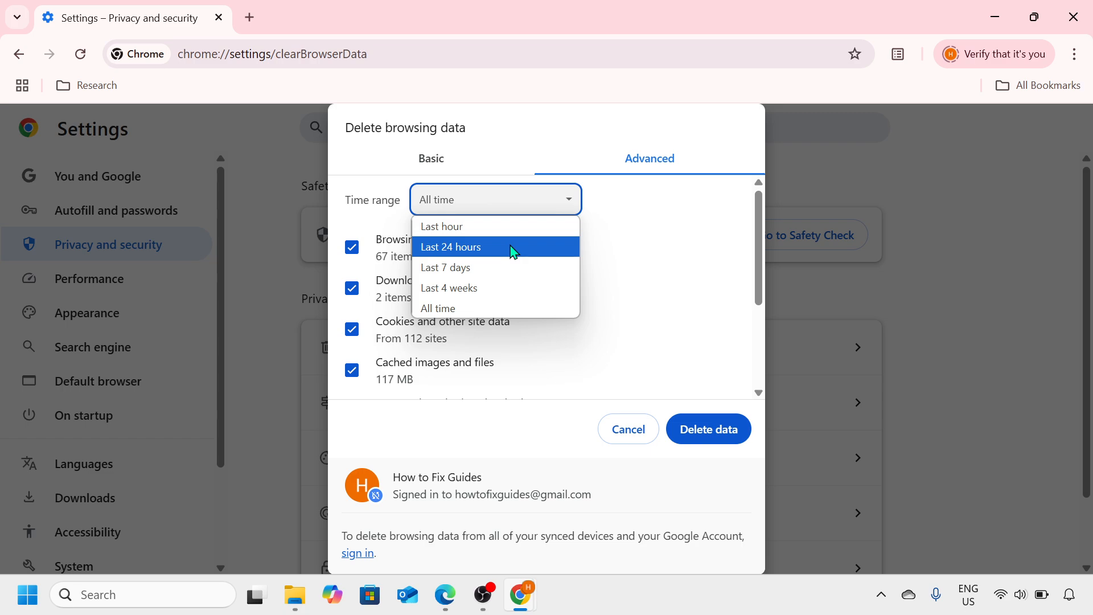
left_click(498, 312)
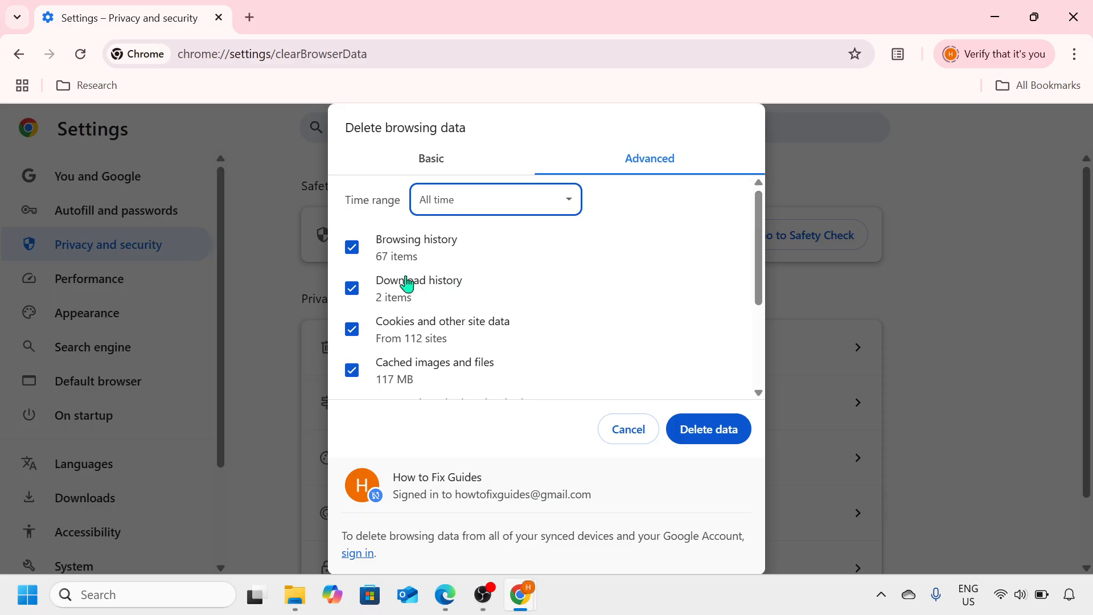
- Delete Chrome's history, cookies, cached files, site settings and hosted app data, excluding passwords and autofill data, and close the browser
scroll(412, 265, "down", 1)
scroll(412, 266, "down", 3)
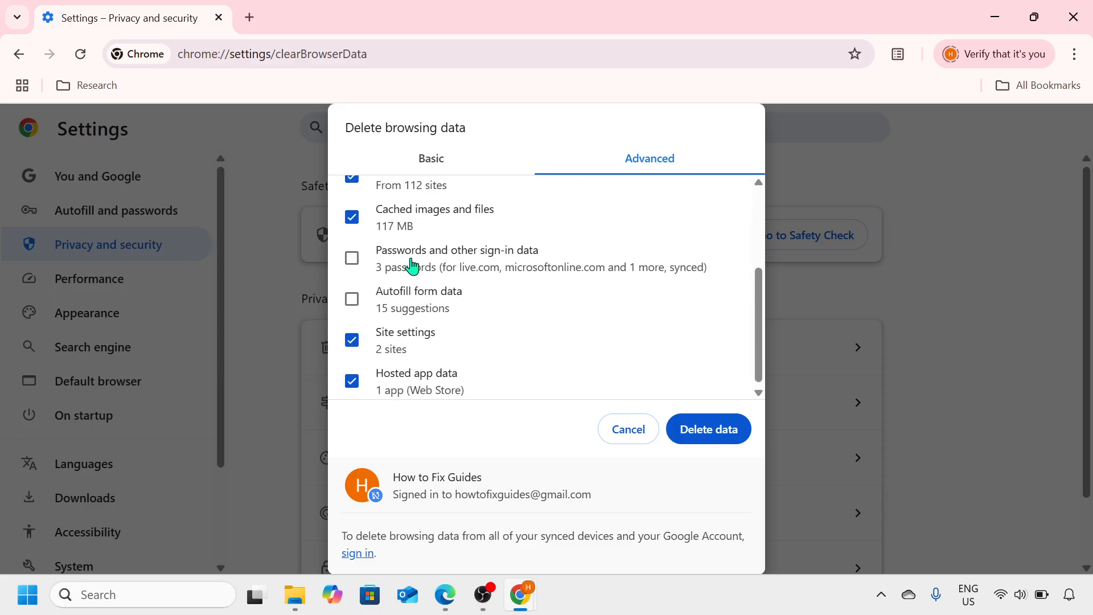
scroll(411, 266, "up", 4)
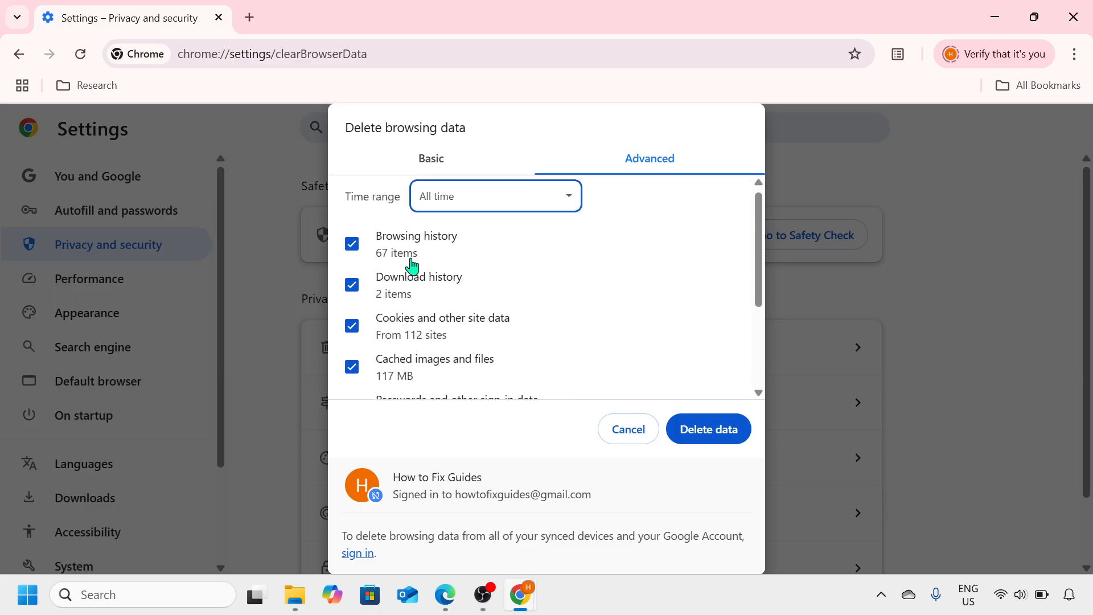
left_click(353, 246)
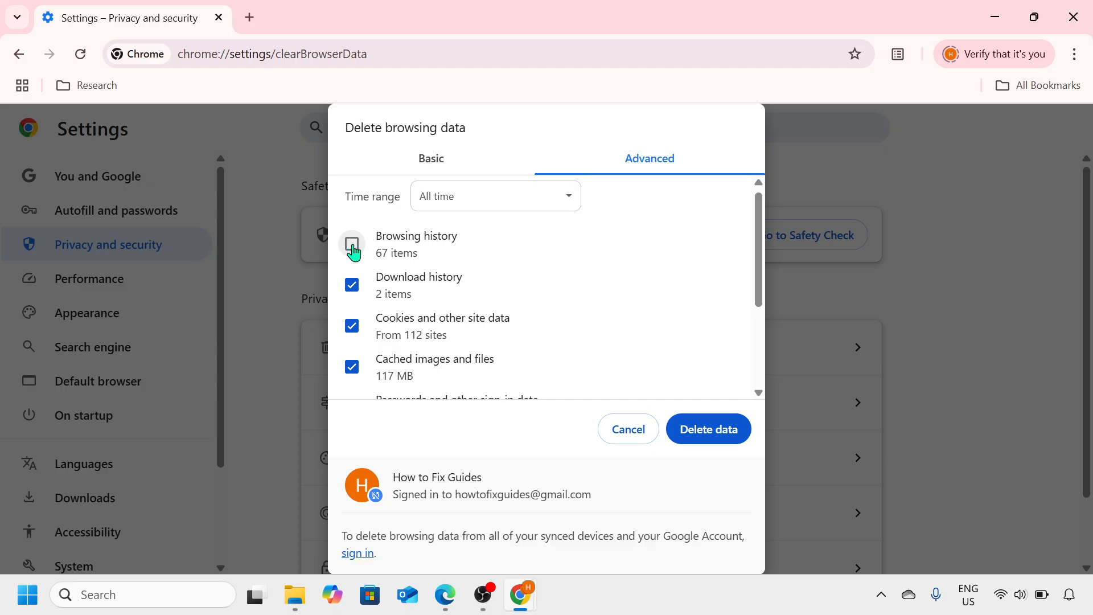
left_click(353, 246)
scroll(382, 276, "down", 4)
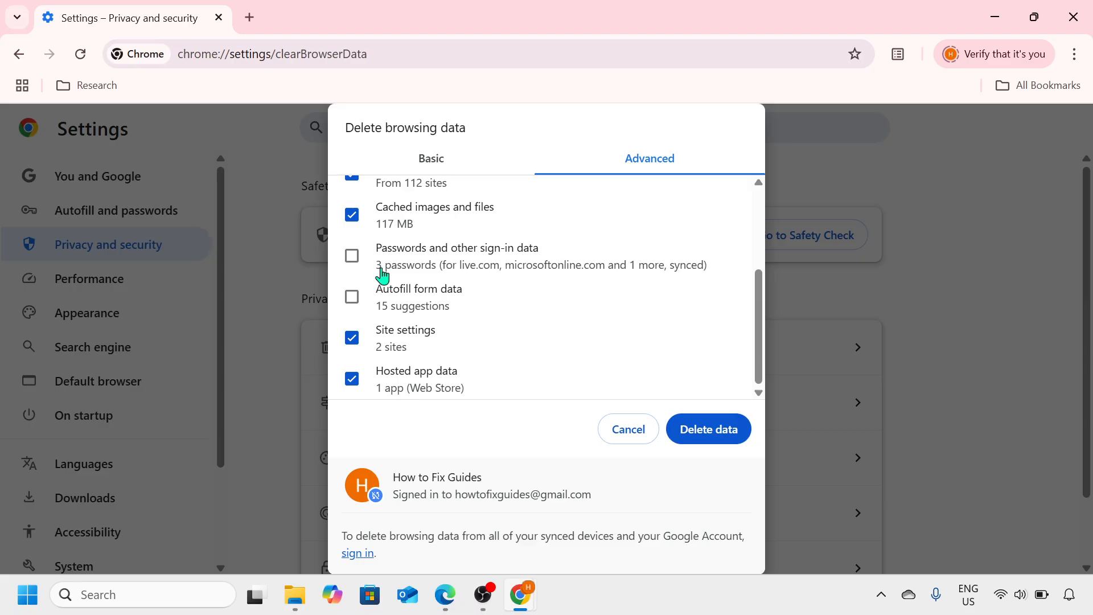
left_click(709, 430)
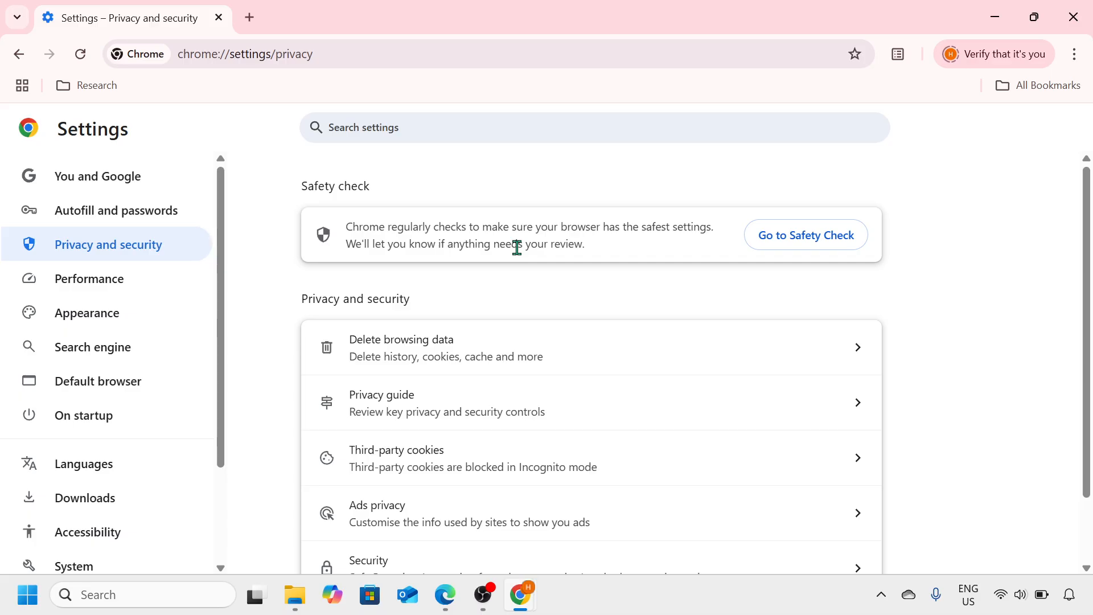
left_click(1086, 10)
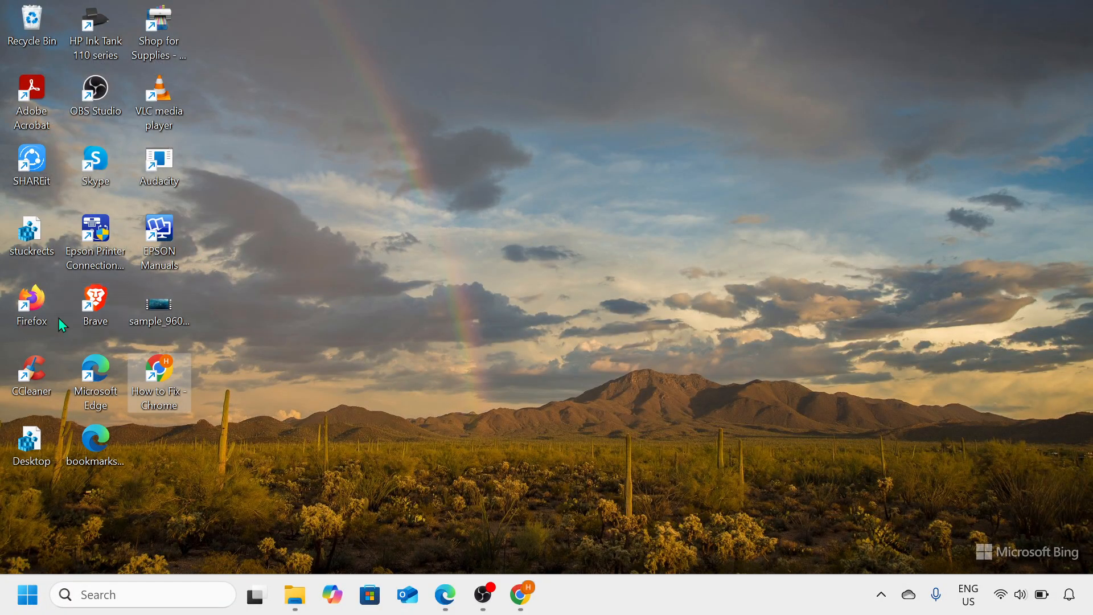
- Open Microsoft Edge in a maximized window and set the time range for deleting browsing data to All time
double_click(98, 392)
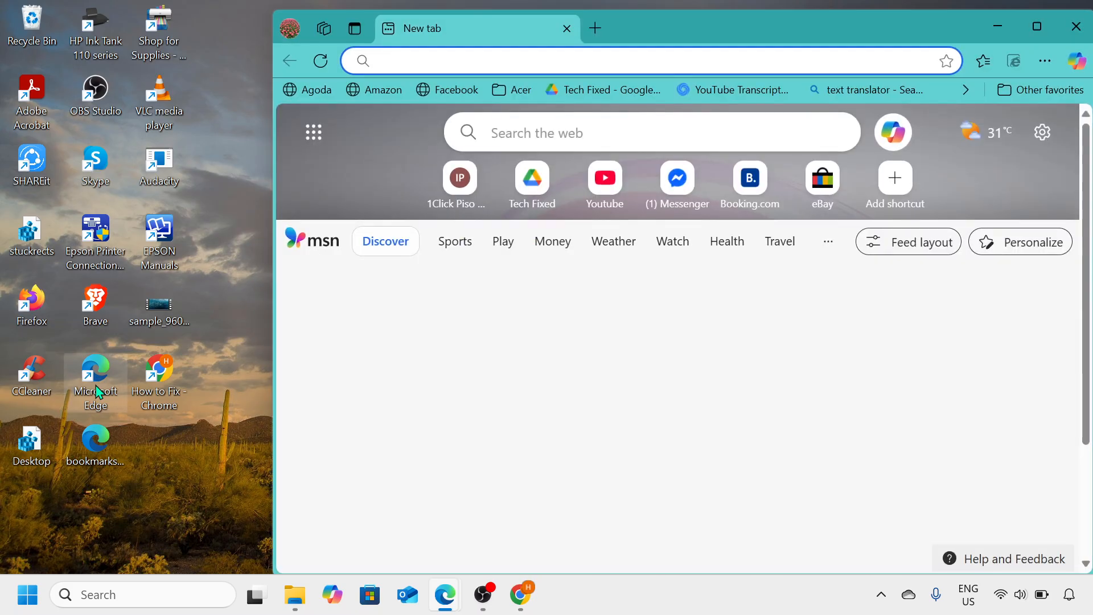
left_click(1050, 40)
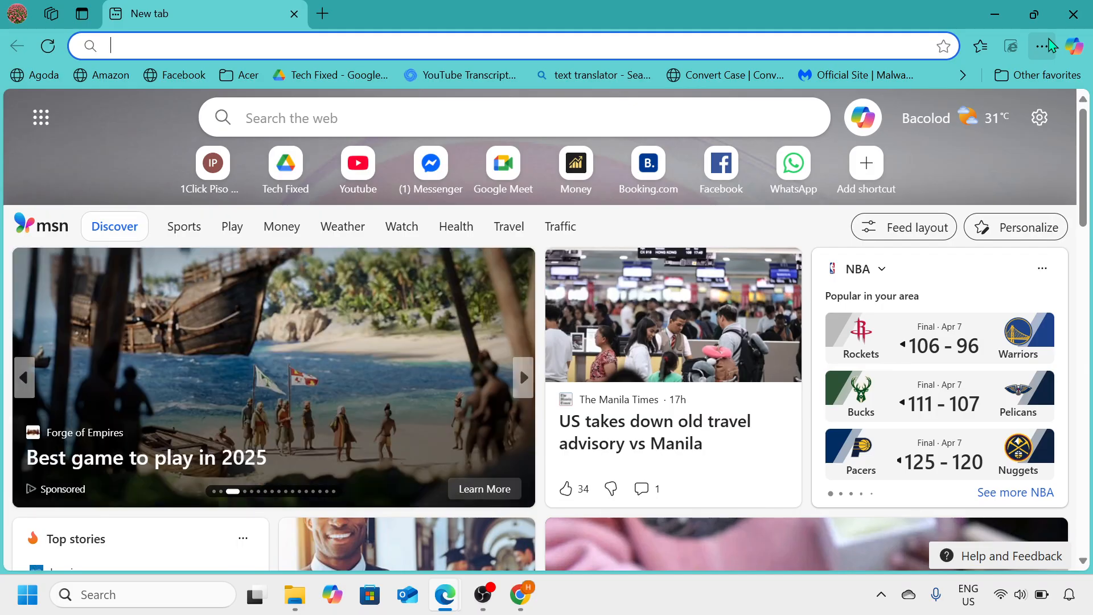
key("ctrl+shift+Delete")
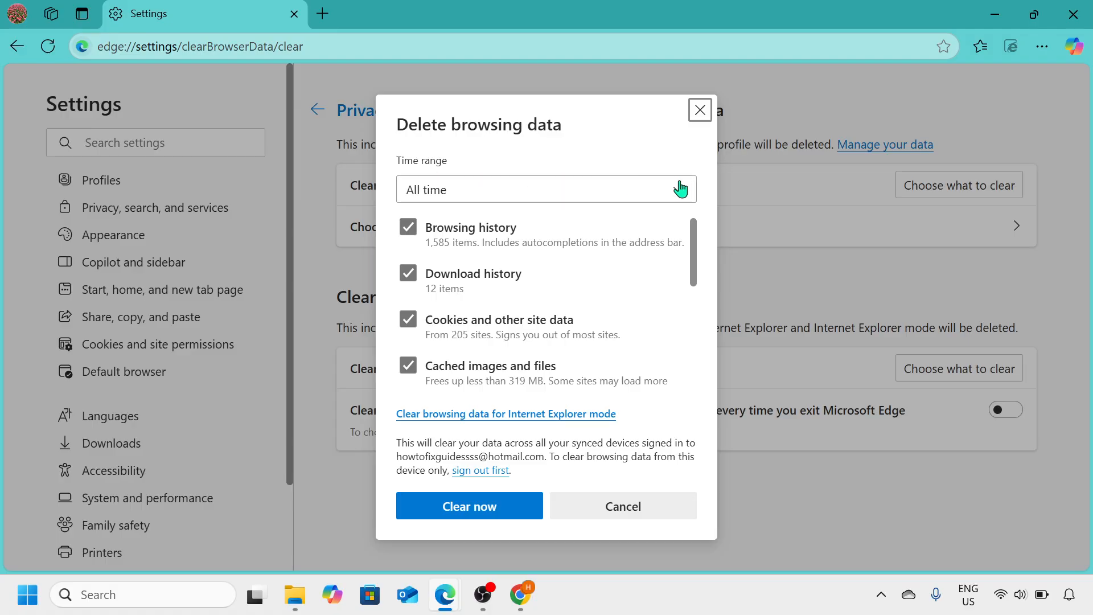
left_click(685, 191)
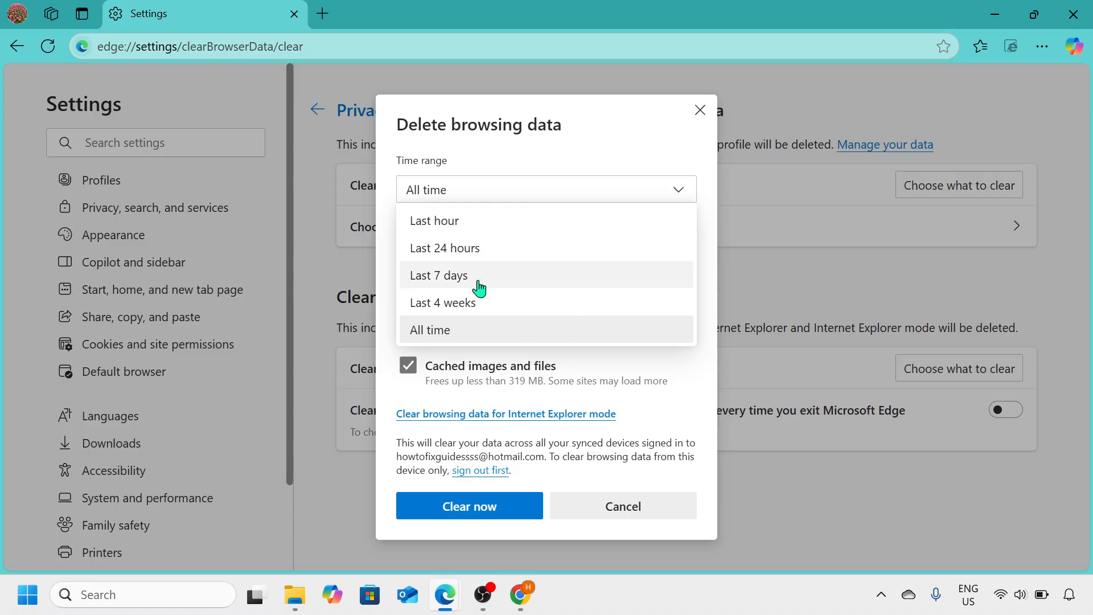
left_click(493, 336)
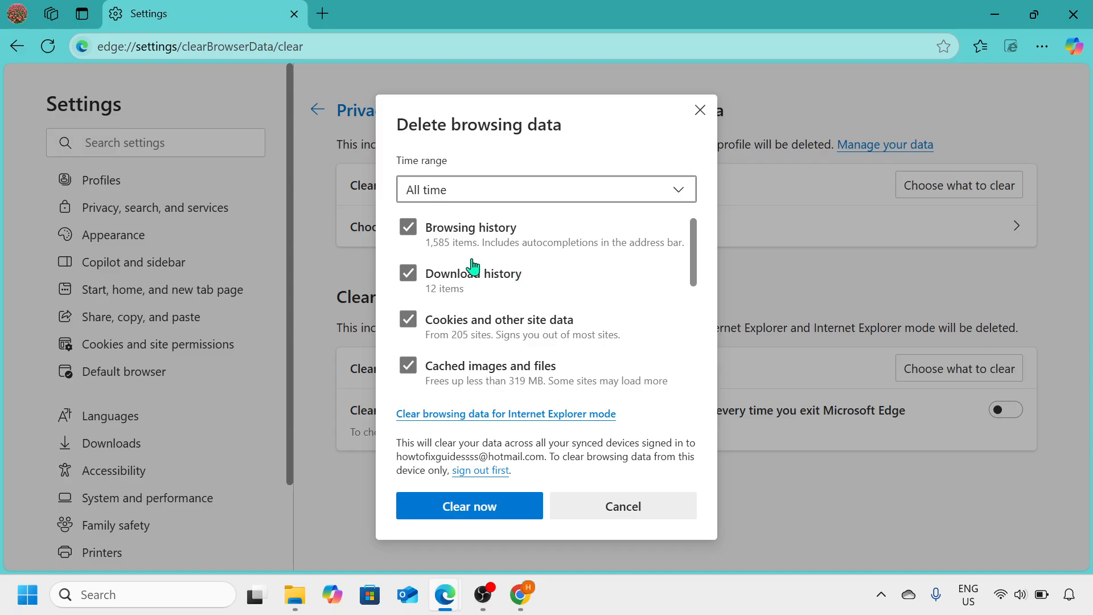
- Clear Edge's selected browsing data, including browsing history, download history, cookies, cached files and site permissions, and close the browser
scroll(468, 268, "down", 5)
scroll(468, 268, "up", 5)
scroll(468, 268, "down", 5)
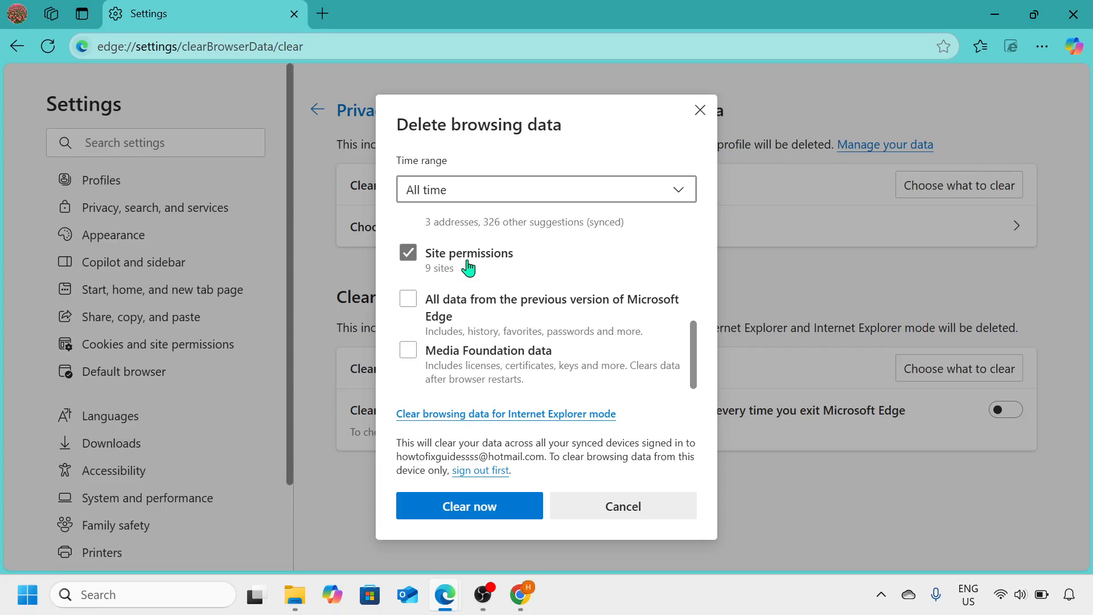
scroll(468, 268, "up", 5)
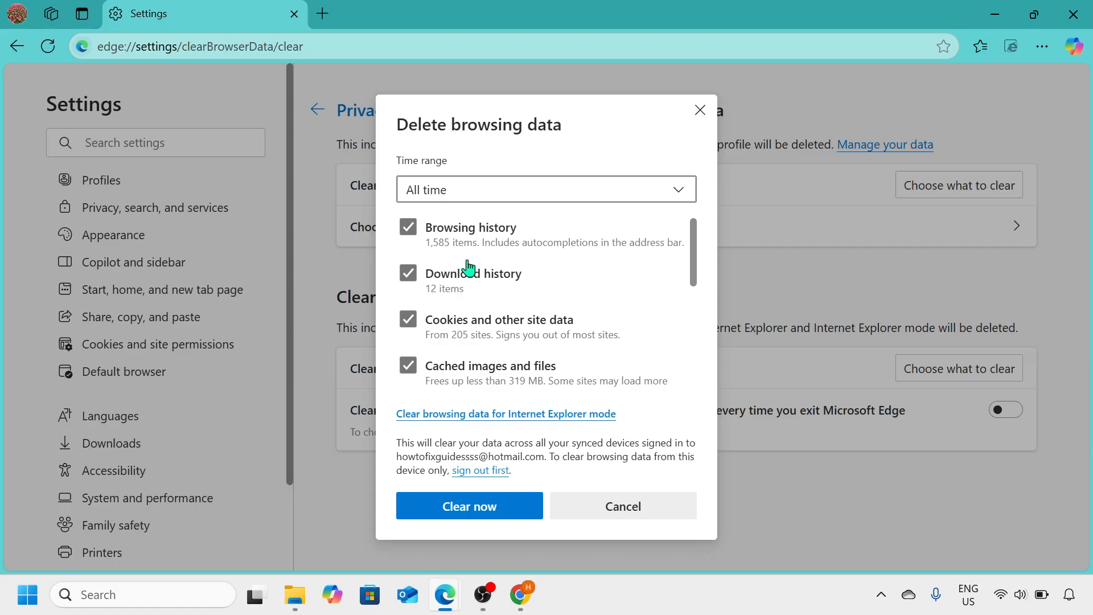
scroll(468, 268, "down", 5)
scroll(468, 268, "up", 5)
left_click(437, 509)
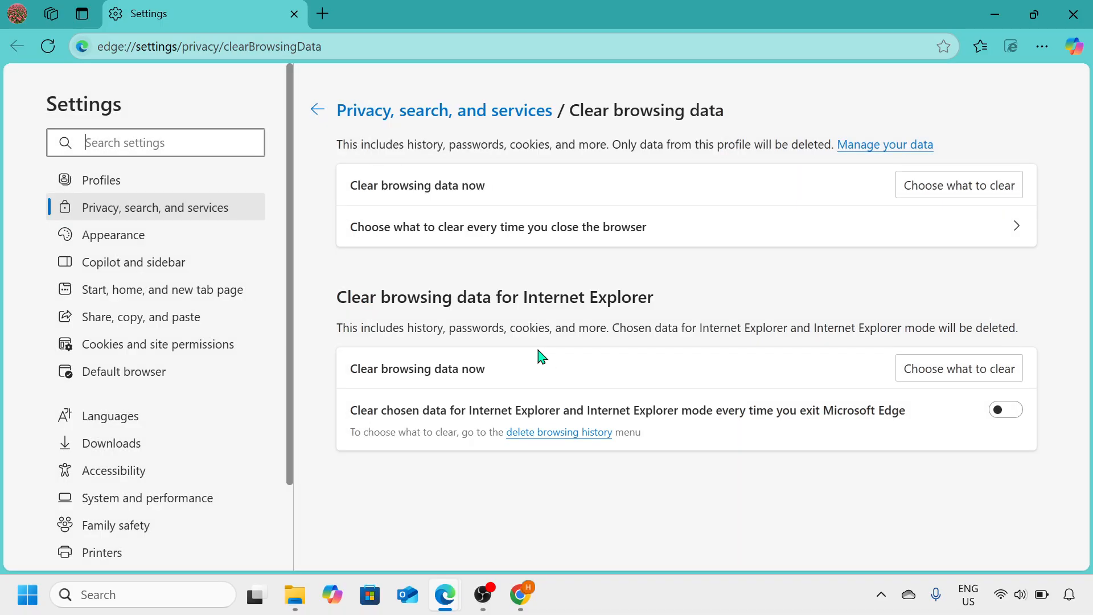
left_click(1073, 12)
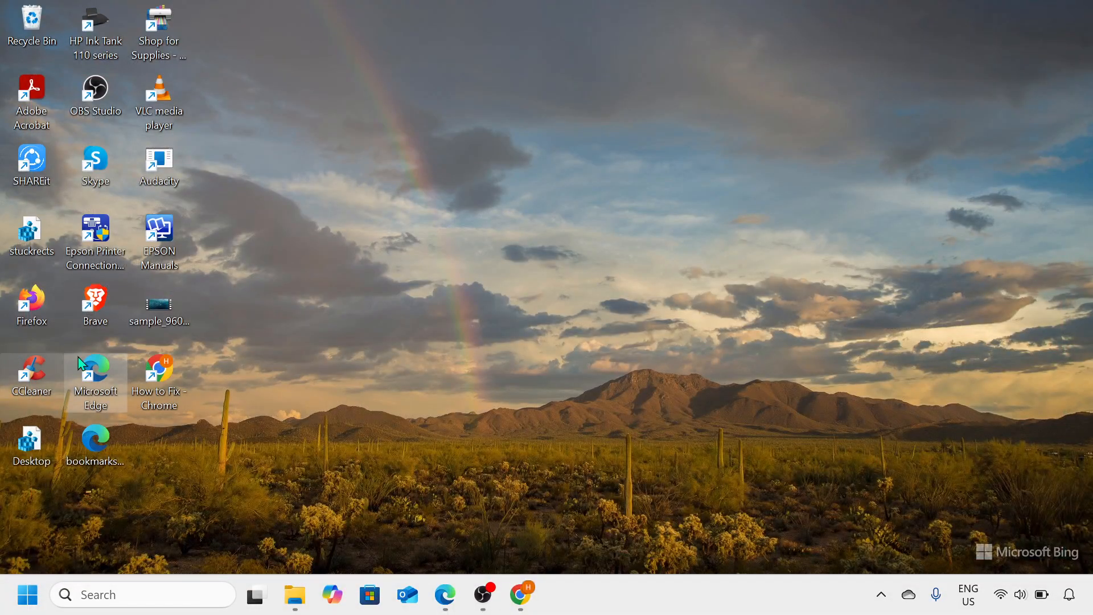
- Open Firefox, decline making it the primary browser, and bring up the dialog for clearing browsing data and cookies
double_click(36, 299)
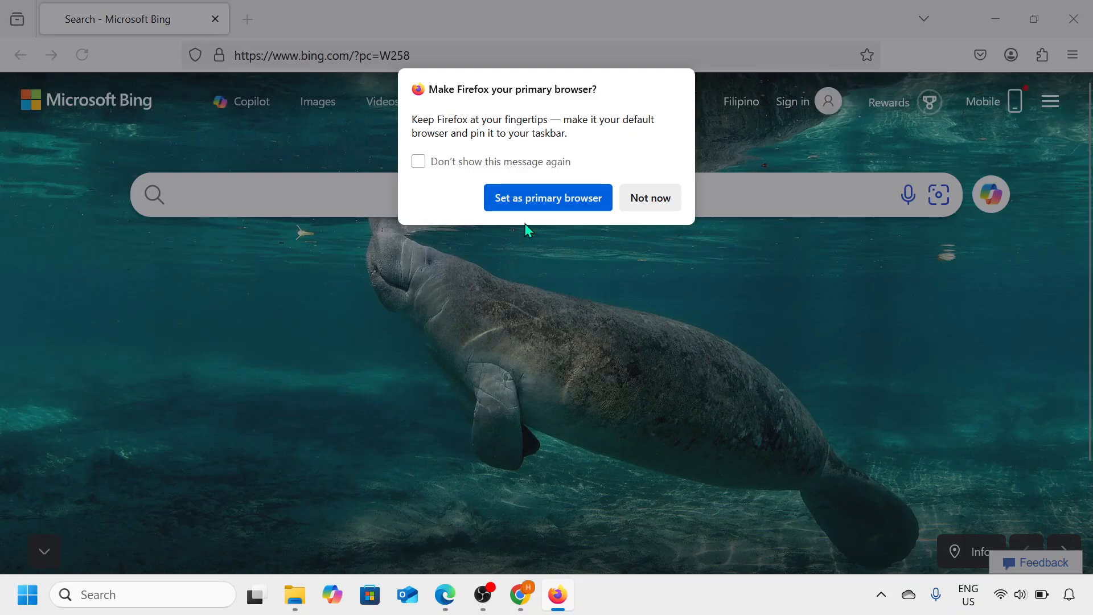
left_click(656, 199)
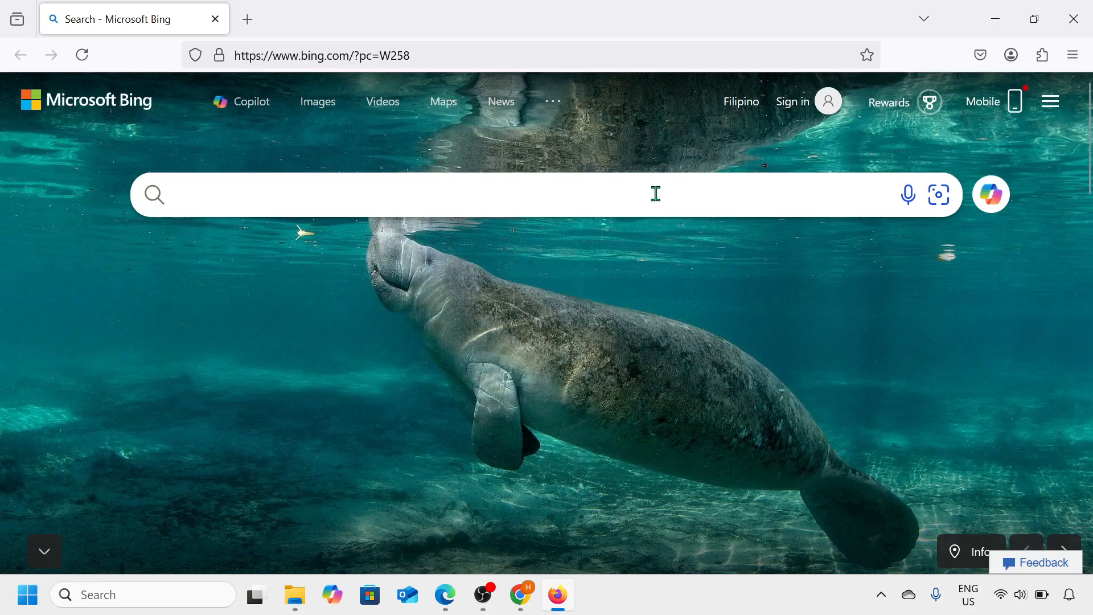
key("ctrl+shift+Delete")
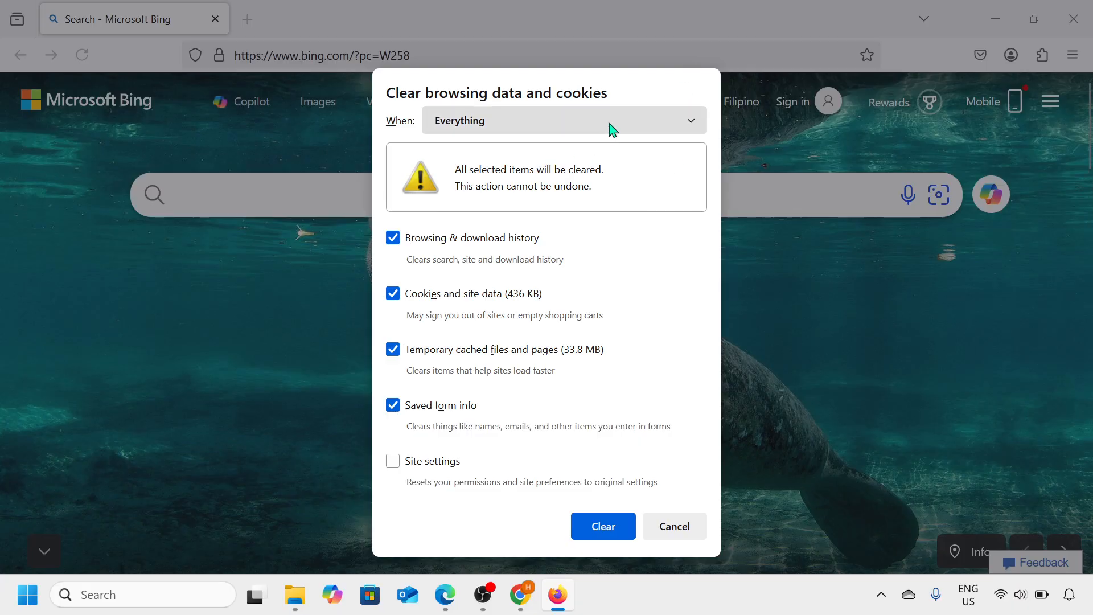
- Clear Firefox's history, cookies, cached files and saved form info with the range Everything, and close the browser
left_click(694, 130)
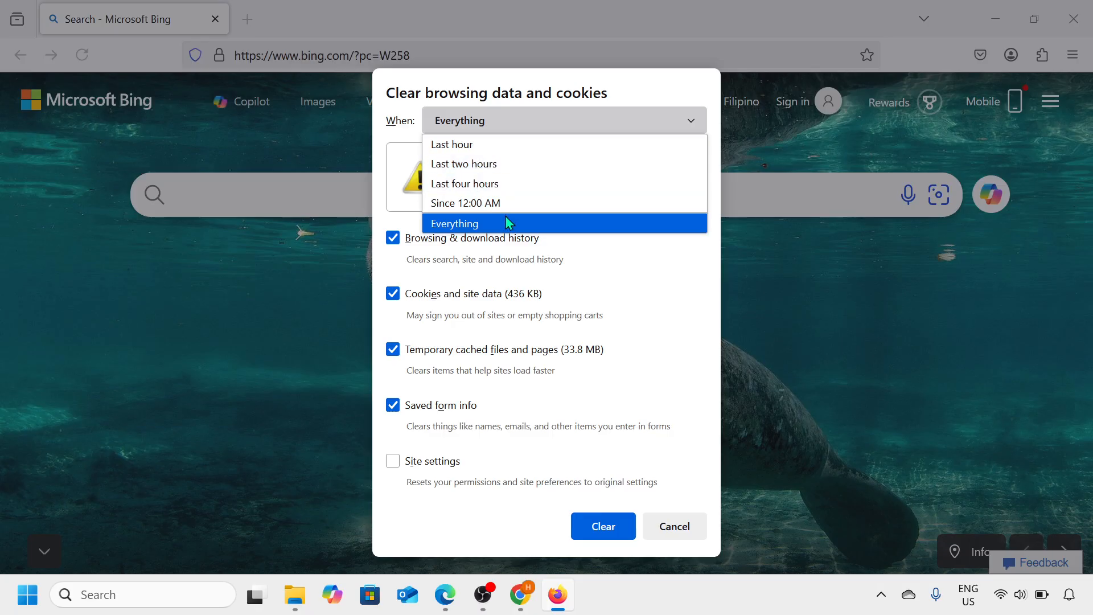
left_click(536, 224)
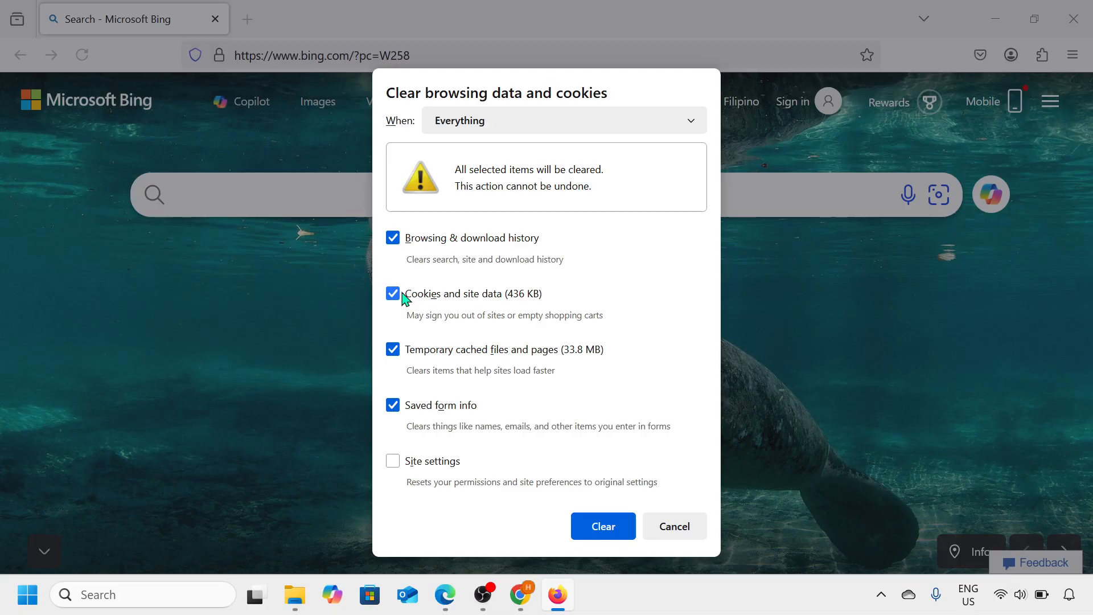
left_click(603, 526)
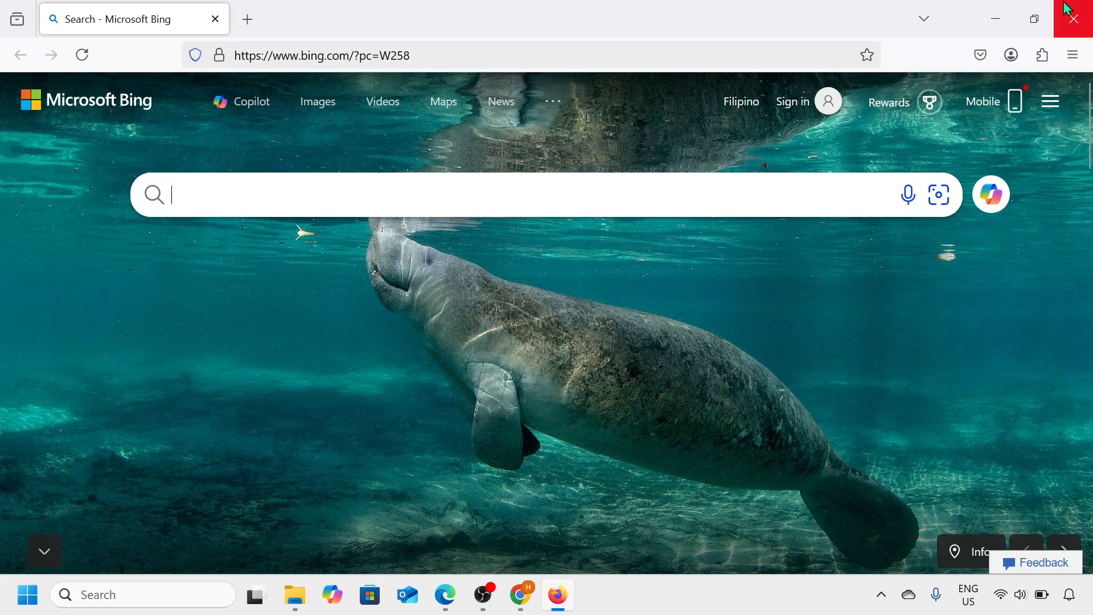
left_click(1074, 19)
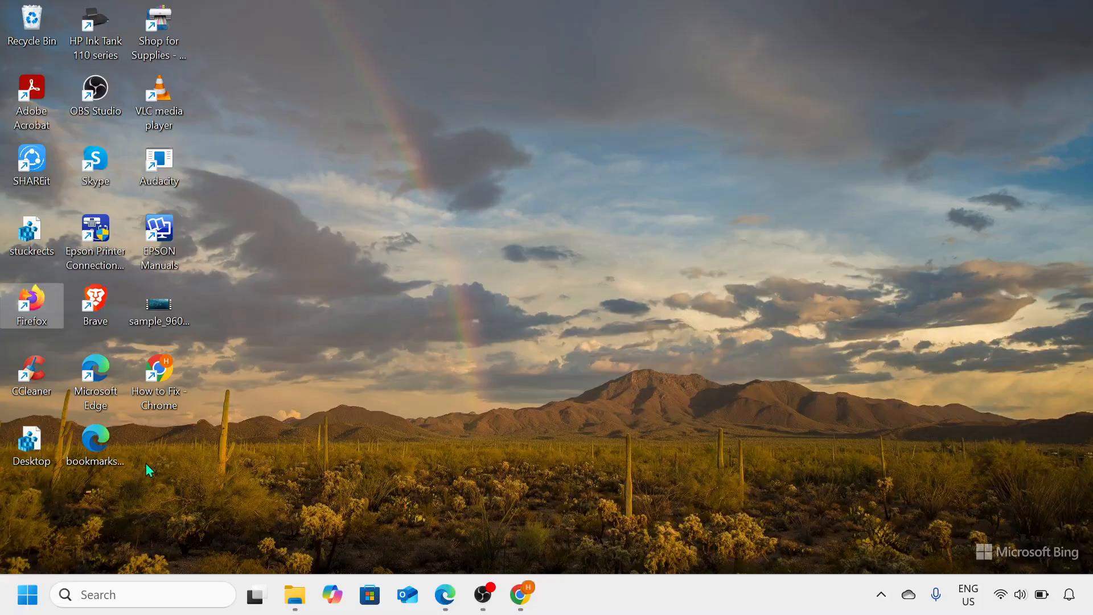
- Open the Temporary files page in the System Storage section of Windows Settings
right_click(26, 610)
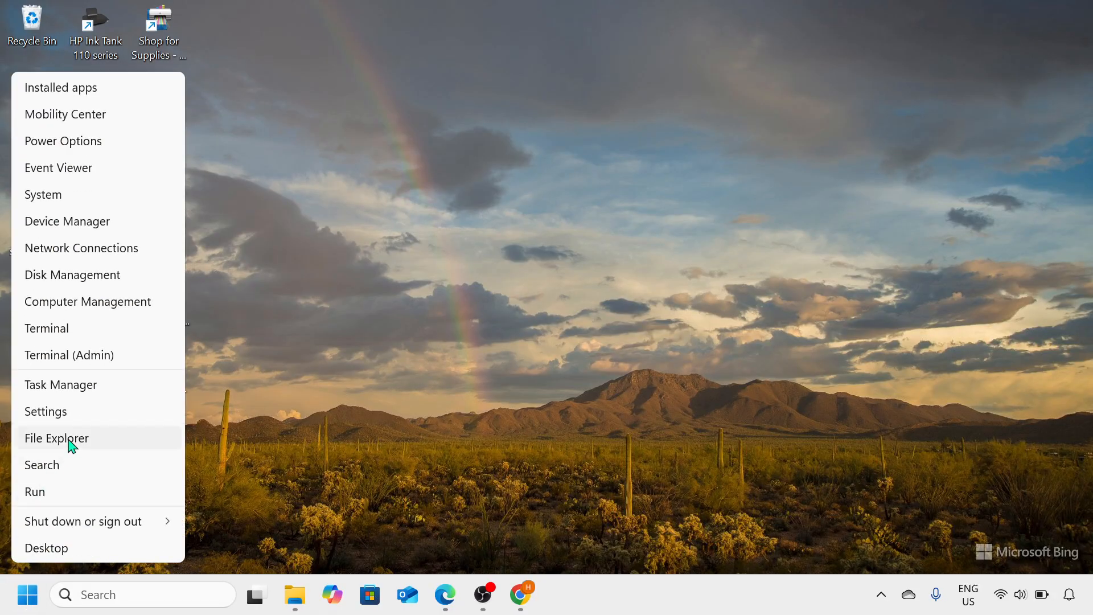
left_click(79, 416)
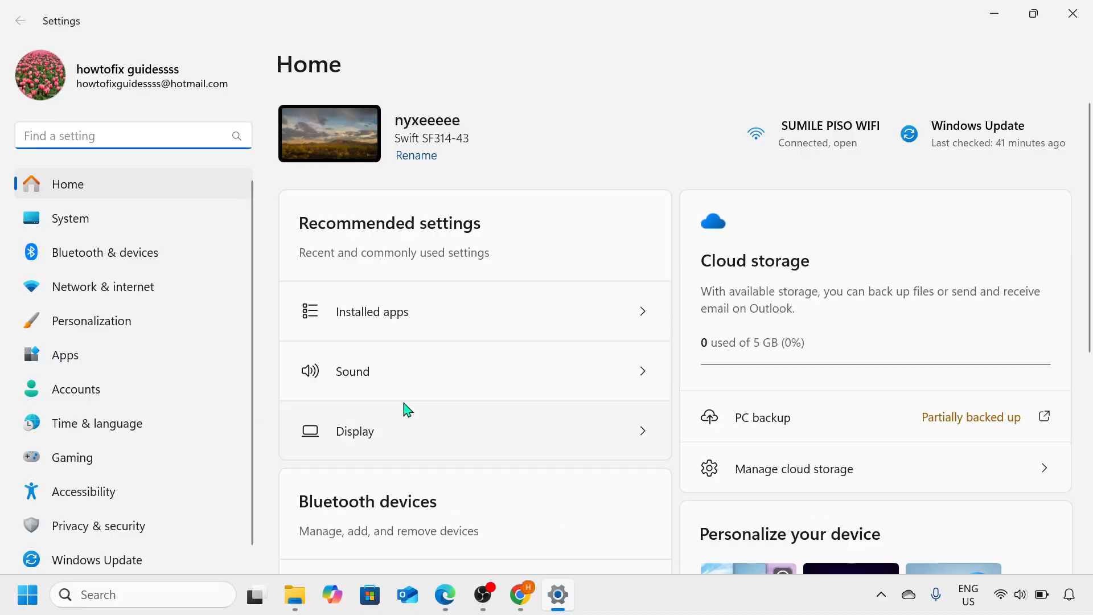
left_click(176, 218)
scroll(422, 434, "down", 5)
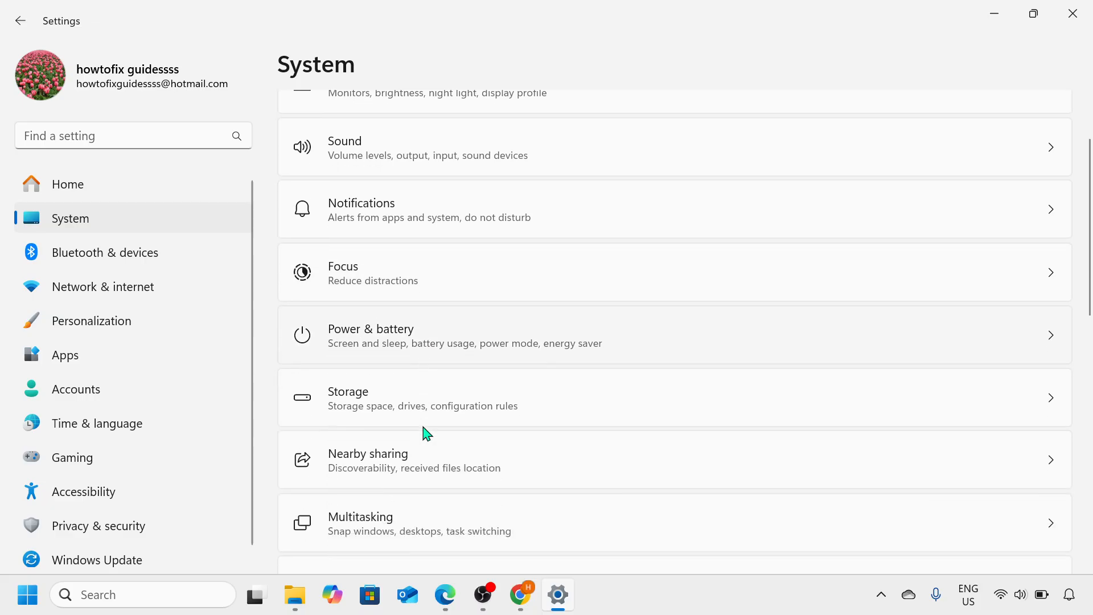
scroll(427, 435, "down", 2)
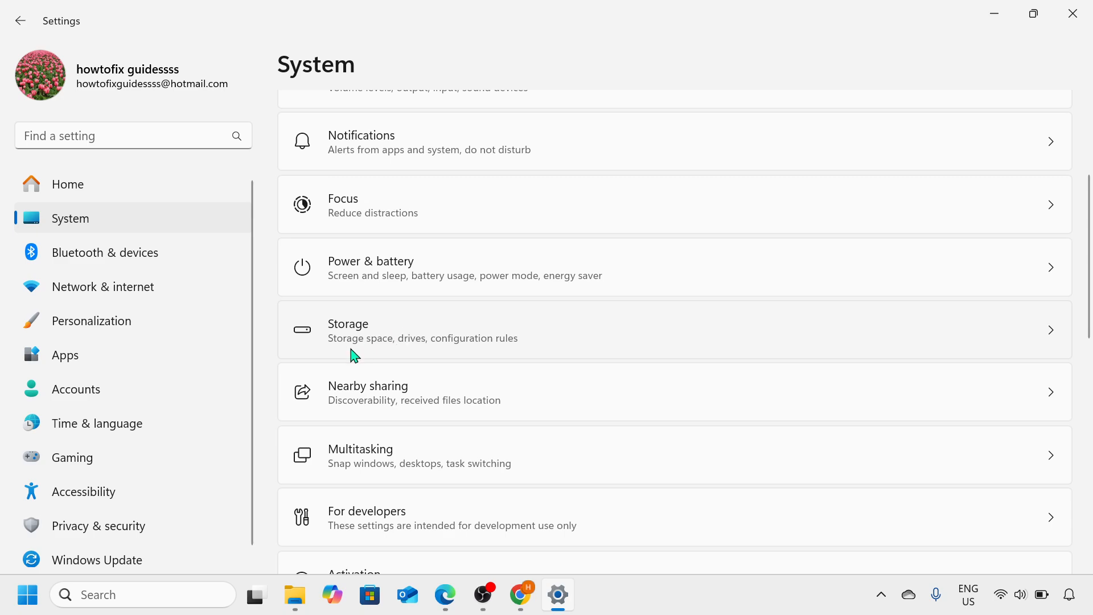
left_click(444, 345)
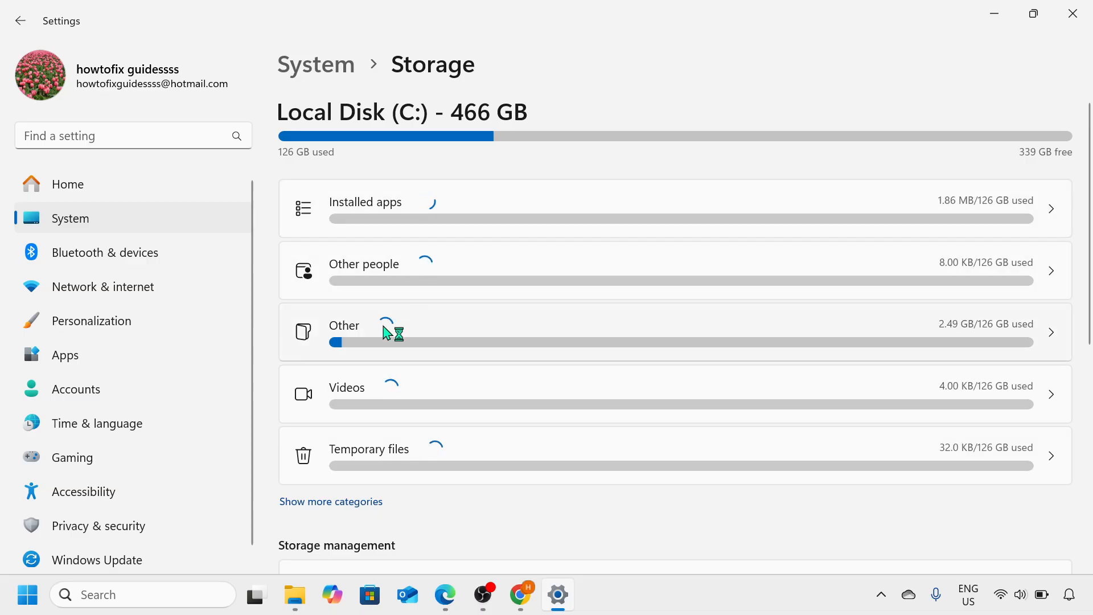
left_click(397, 453)
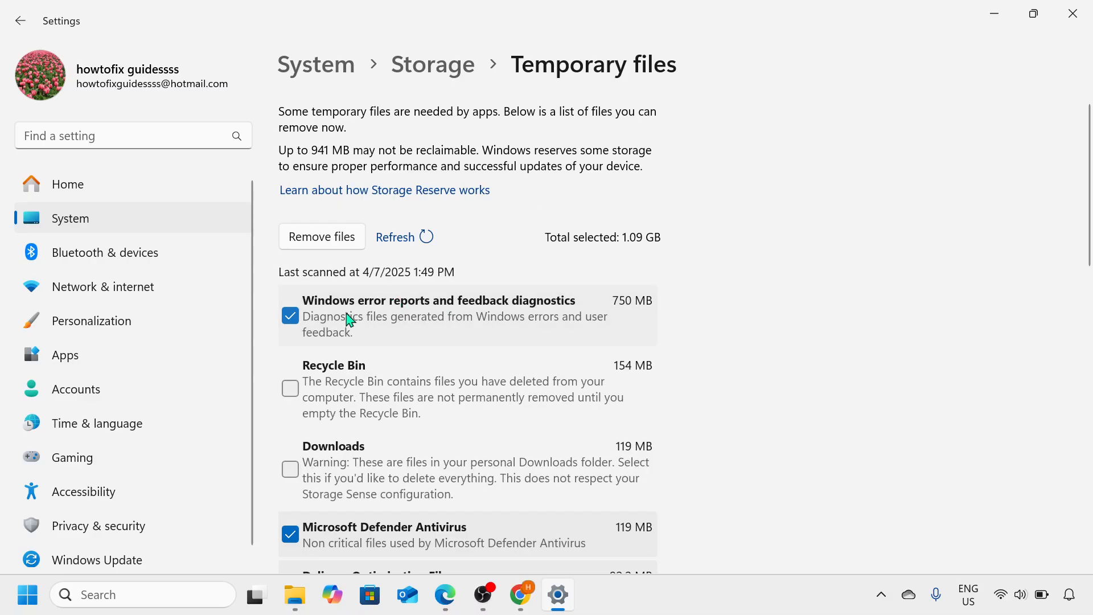
- Review the categories of removable files and their selections on the Temporary files page
scroll(330, 452, "down", 5)
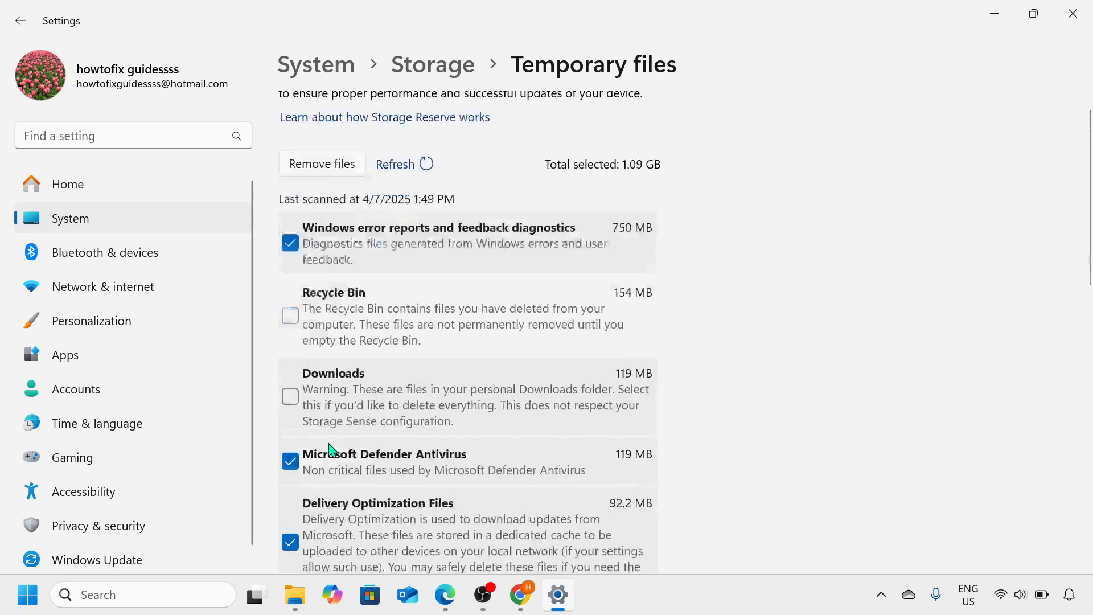
scroll(332, 450, "down", 5)
scroll(332, 450, "up", 15)
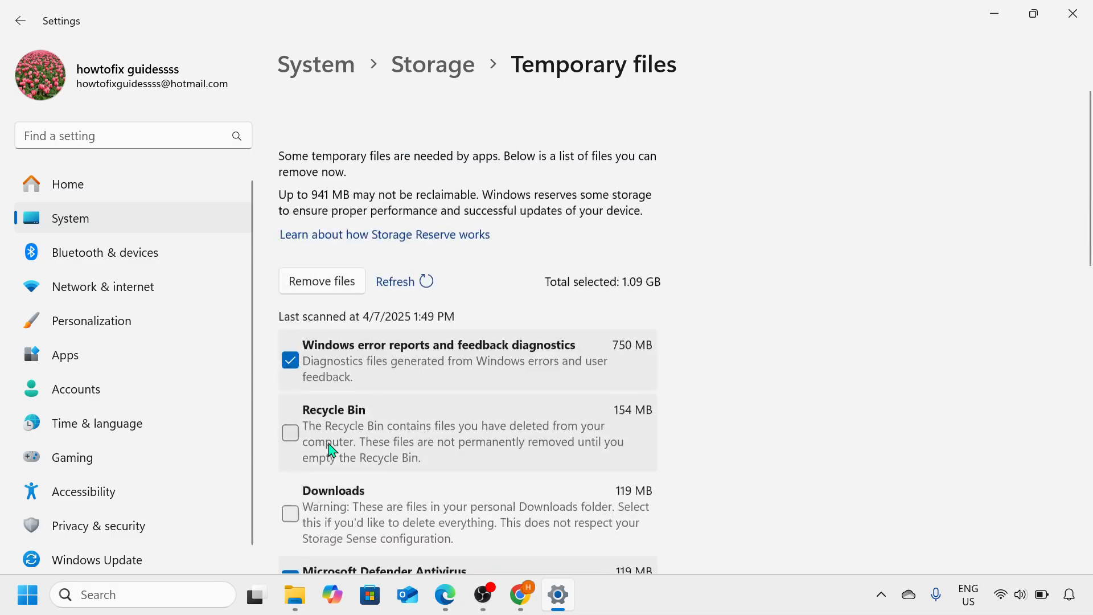
scroll(332, 450, "down", 1)
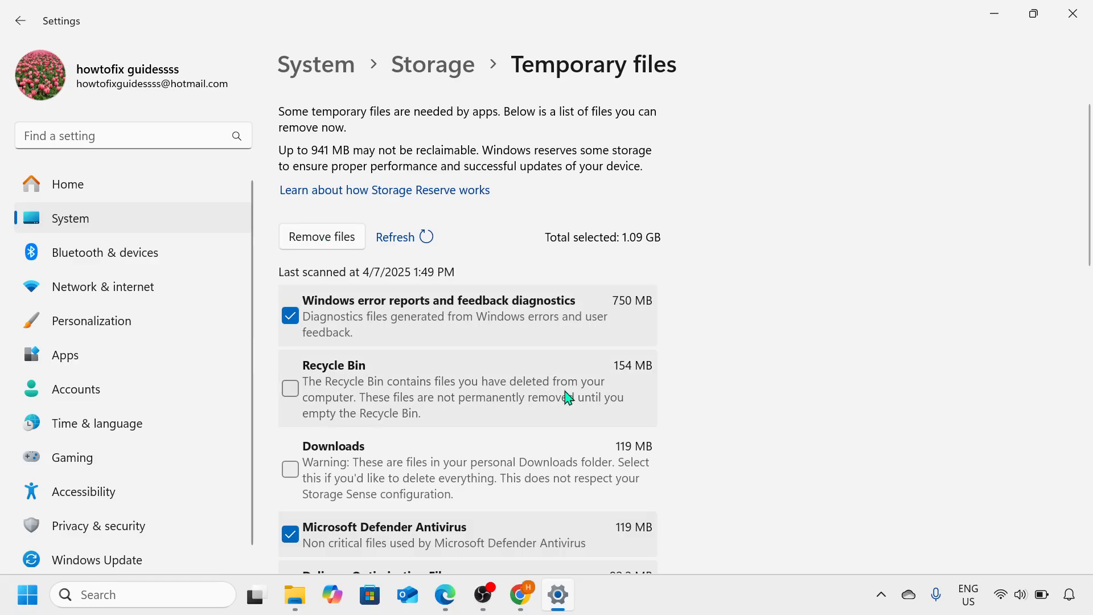
scroll(568, 397, "down", 3)
scroll(567, 397, "down", 10)
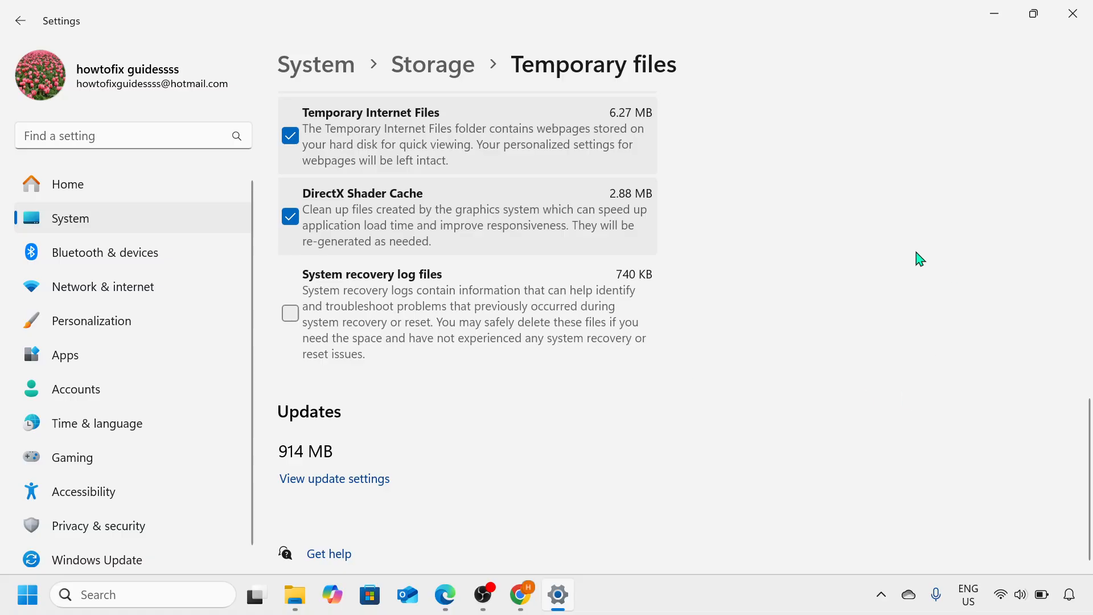
- Return to the Storage page and open Cleanup recommendations under Storage management
left_click(429, 63)
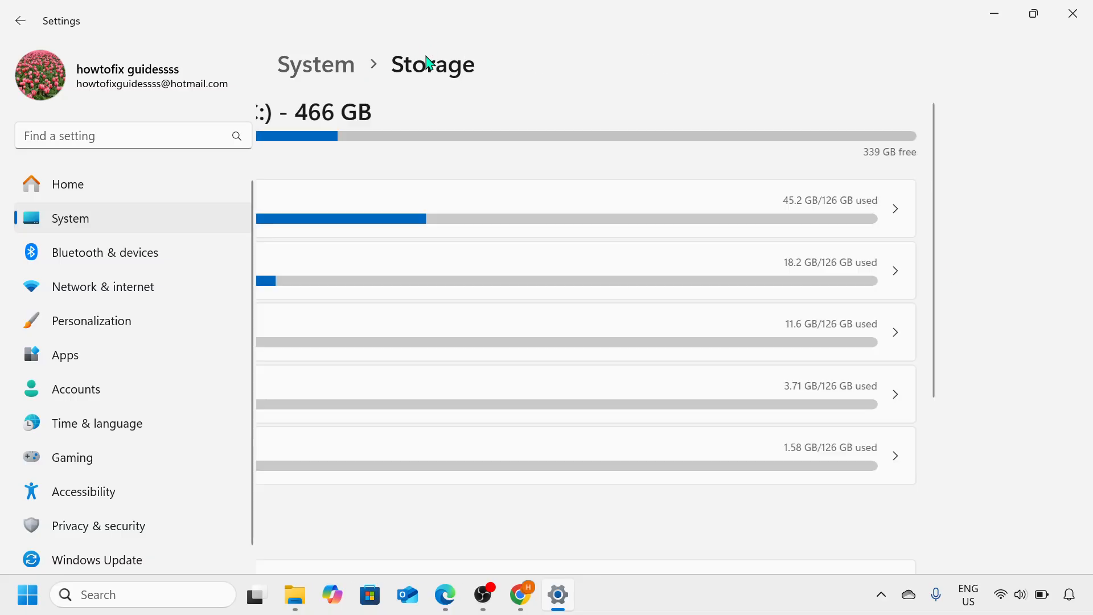
scroll(529, 393, "down", 1)
scroll(529, 393, "down", 3)
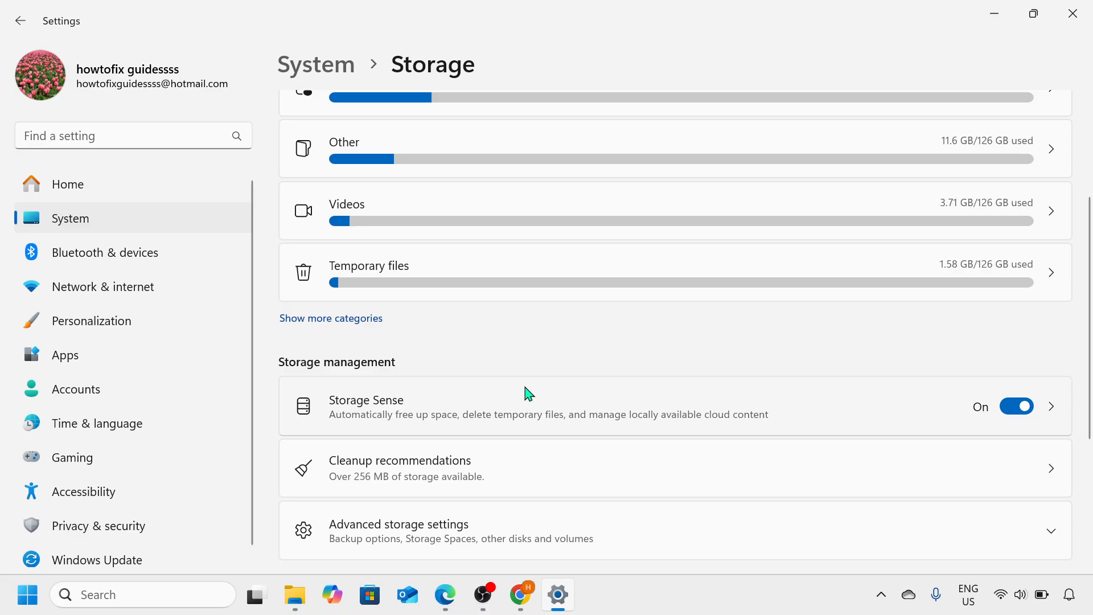
scroll(529, 393, "down", 3)
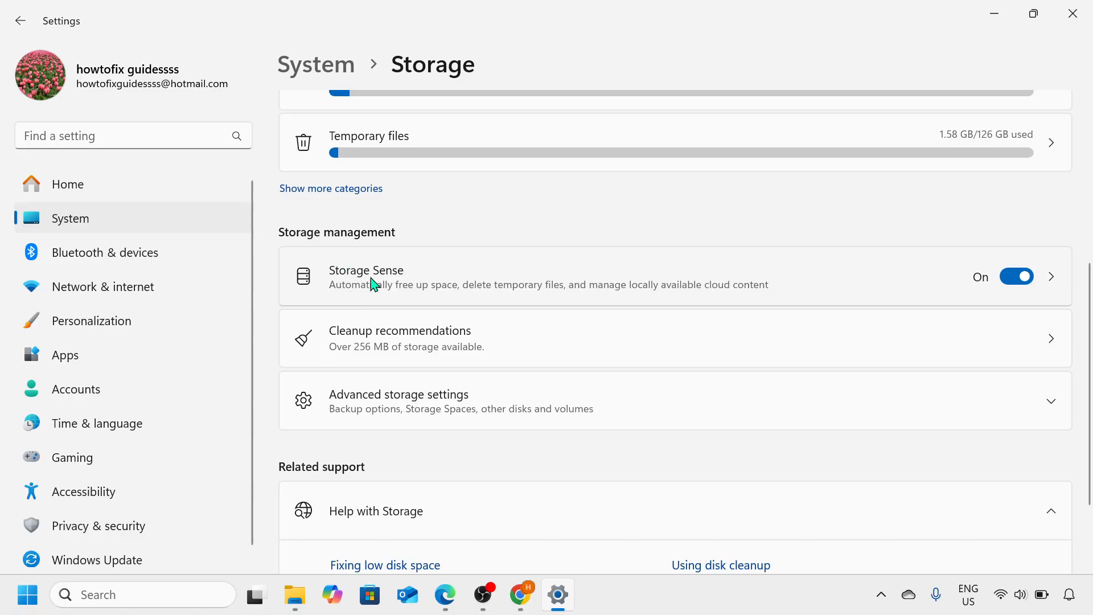
left_click(488, 335)
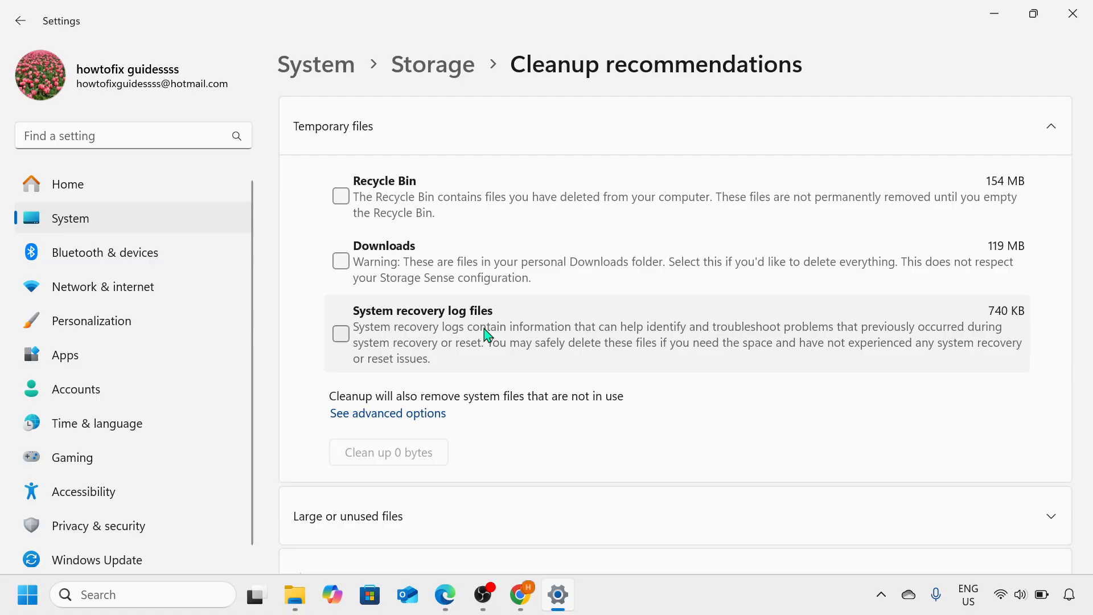
- Select Recycle Bin, Downloads and System recovery log files for cleanup in the temporary files recommendations
left_click(343, 201)
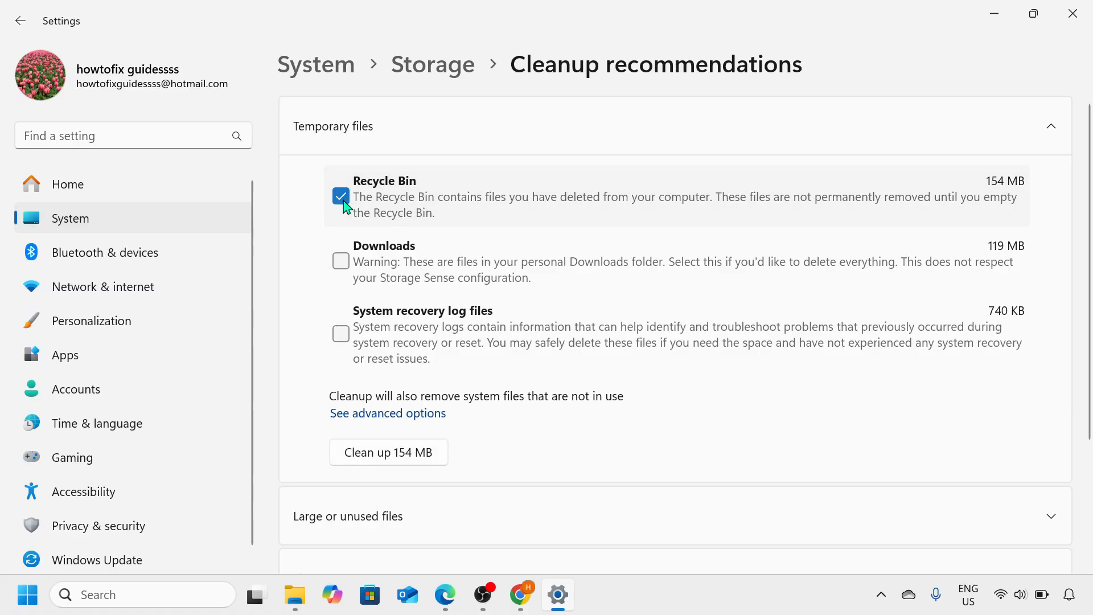
left_click(340, 261)
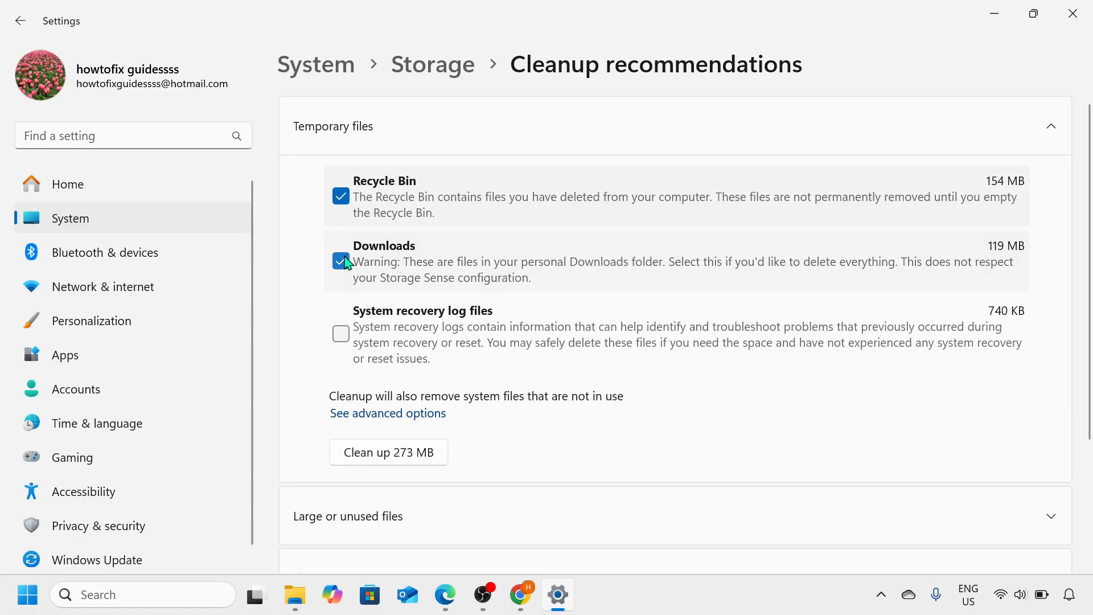
left_click(344, 337)
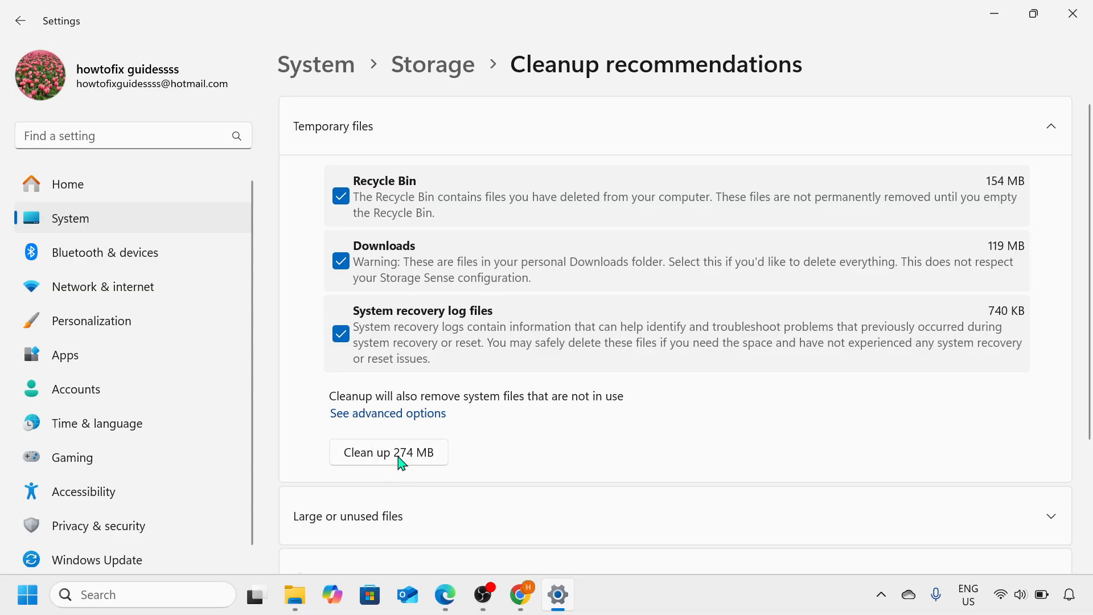
- Expand the Large or unused files and Unused apps sections to check their cleanup recommendations
scroll(435, 474, "down", 3)
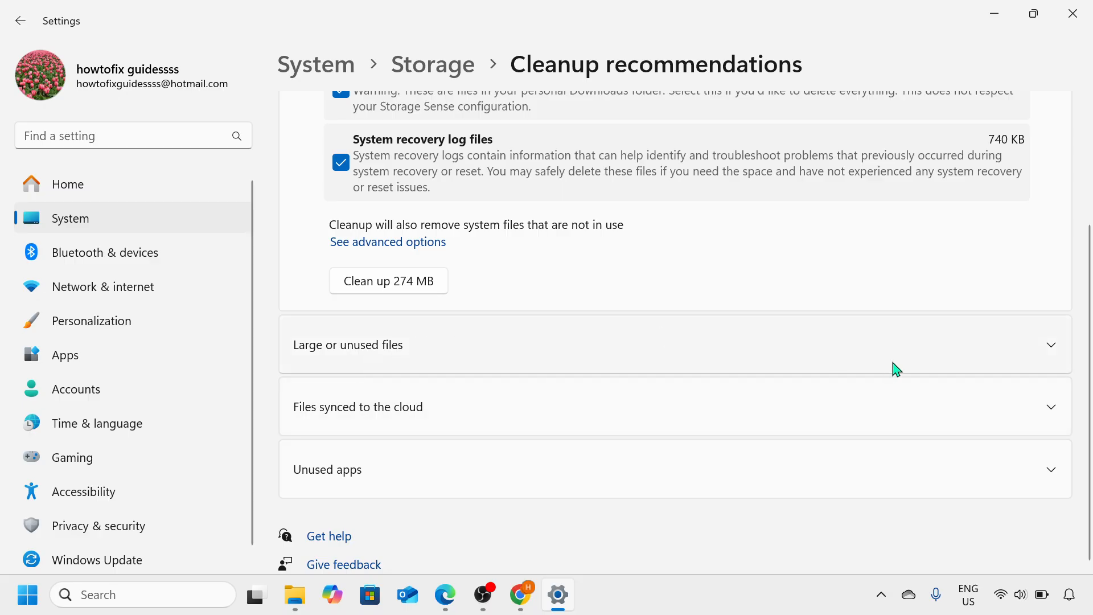
left_click(1067, 355)
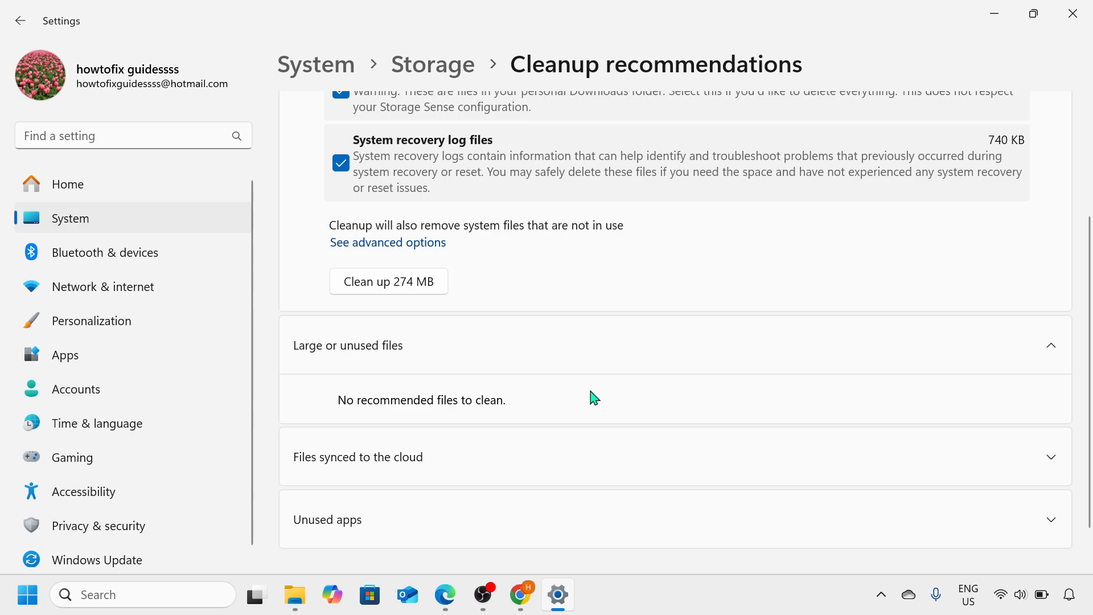
scroll(436, 393, "down", 2)
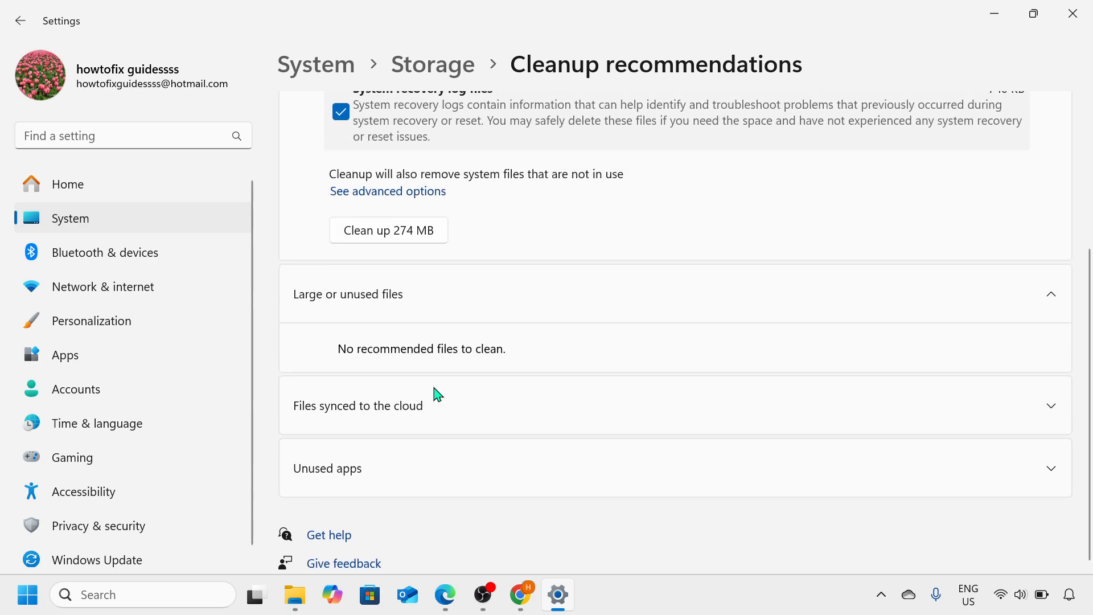
left_click(1039, 470)
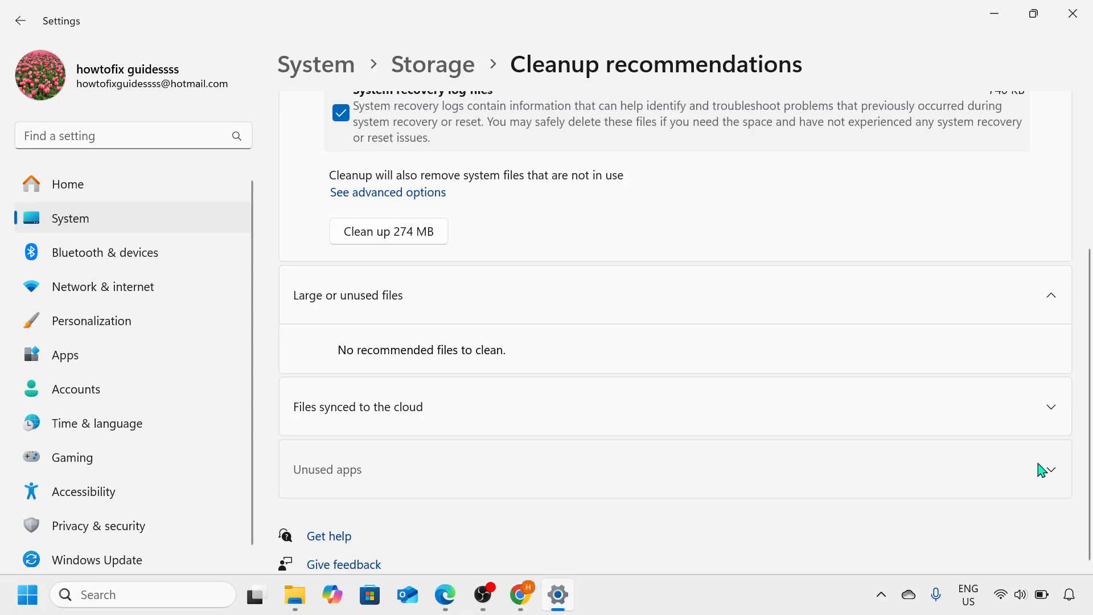
scroll(859, 472, "down", 2)
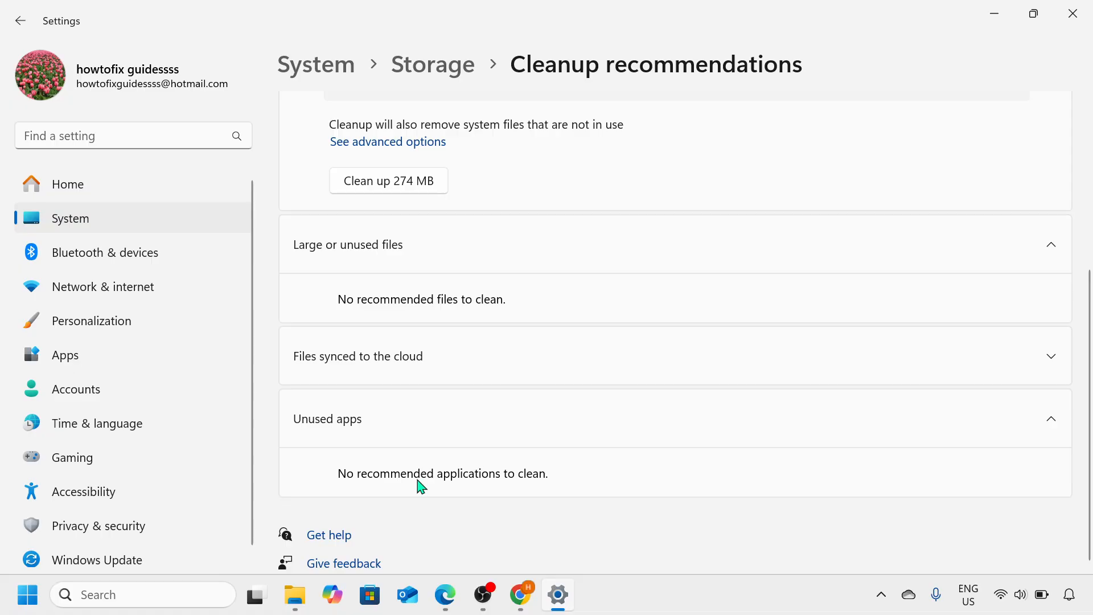
- Go back to the Storage page, check the Storage Sense setting under Storage management, and close Settings
left_click(435, 76)
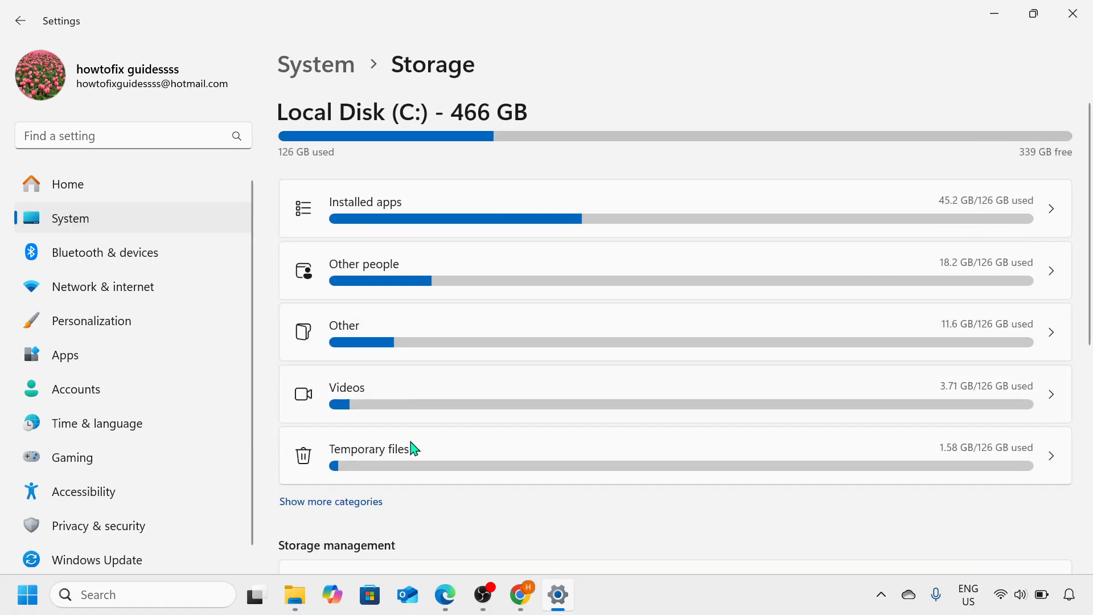
scroll(413, 449, "down", 5)
scroll(411, 450, "down", 1)
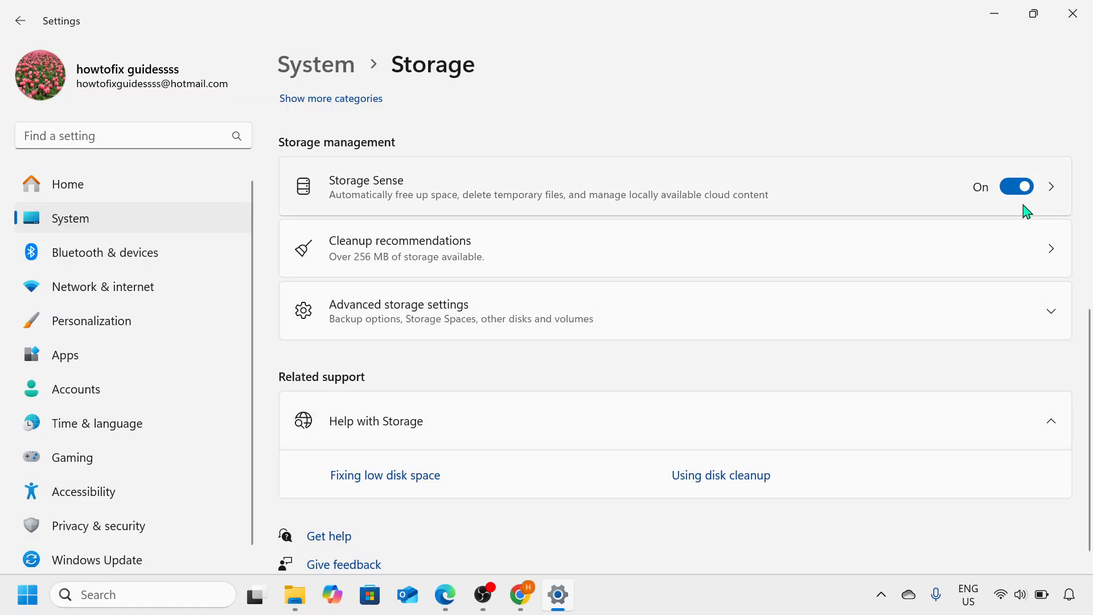
left_click(1088, 11)
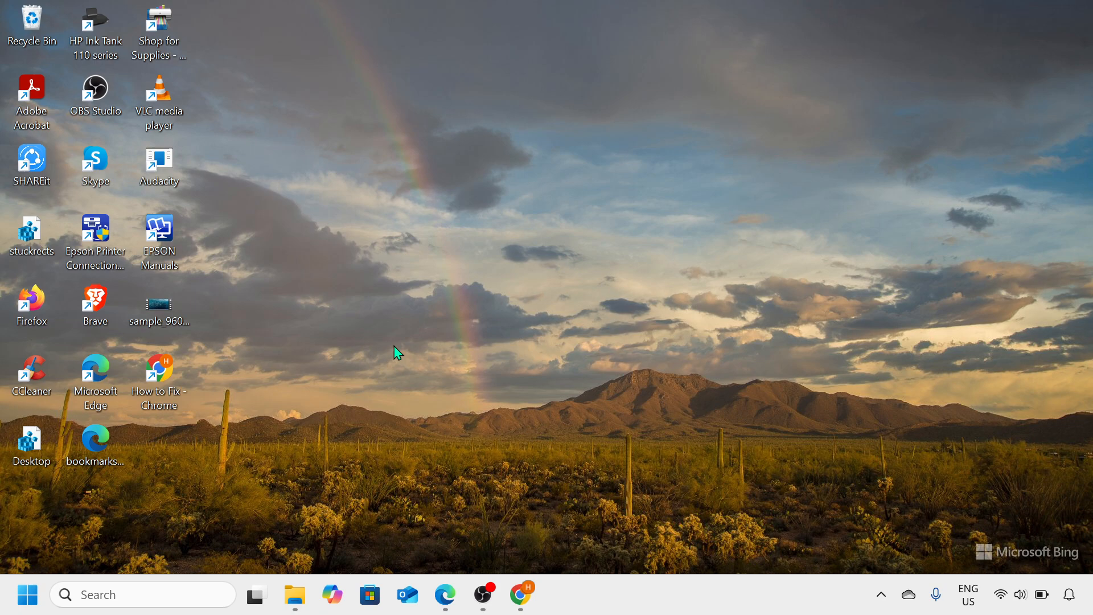
- Run CLEANMGR from the Run dialog and start Disk Cleanup for Local Disk (C:)
key("super+r")
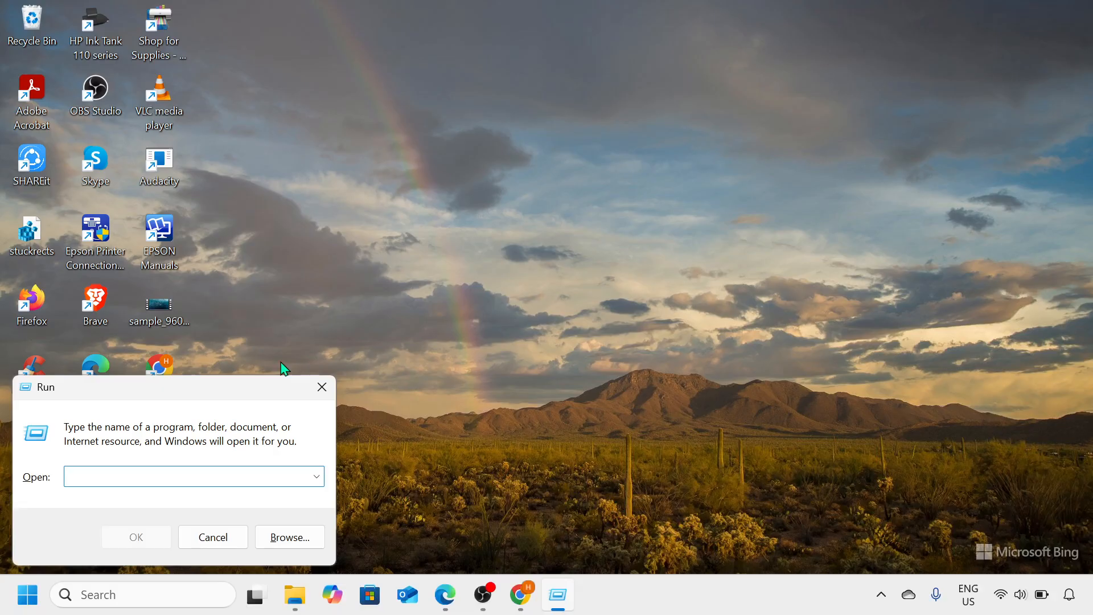
left_click_drag(256, 395, 556, 273)
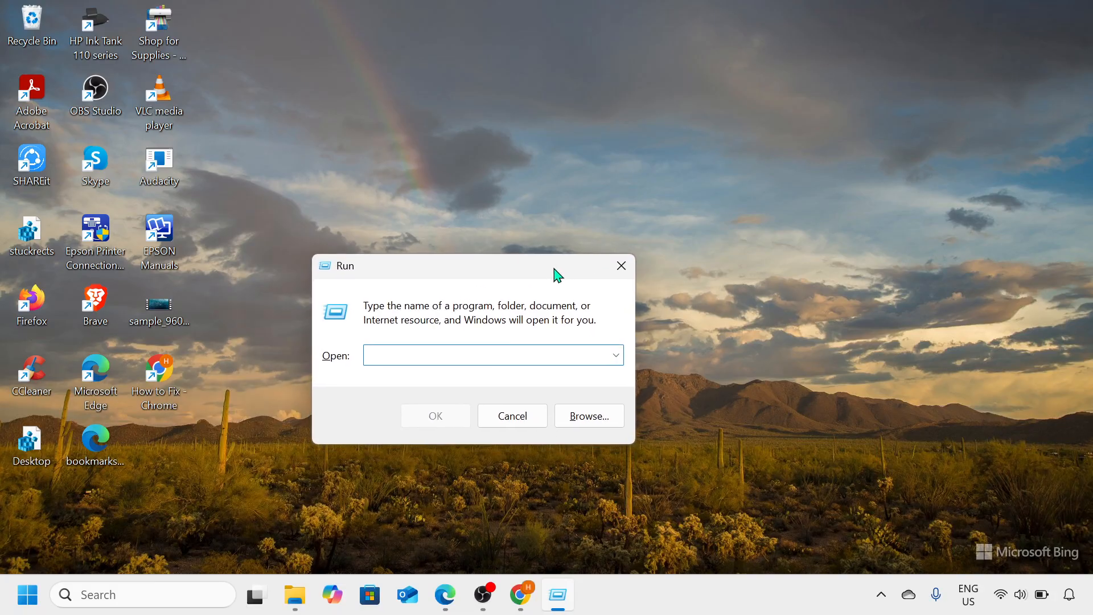
type("CLEANMGR")
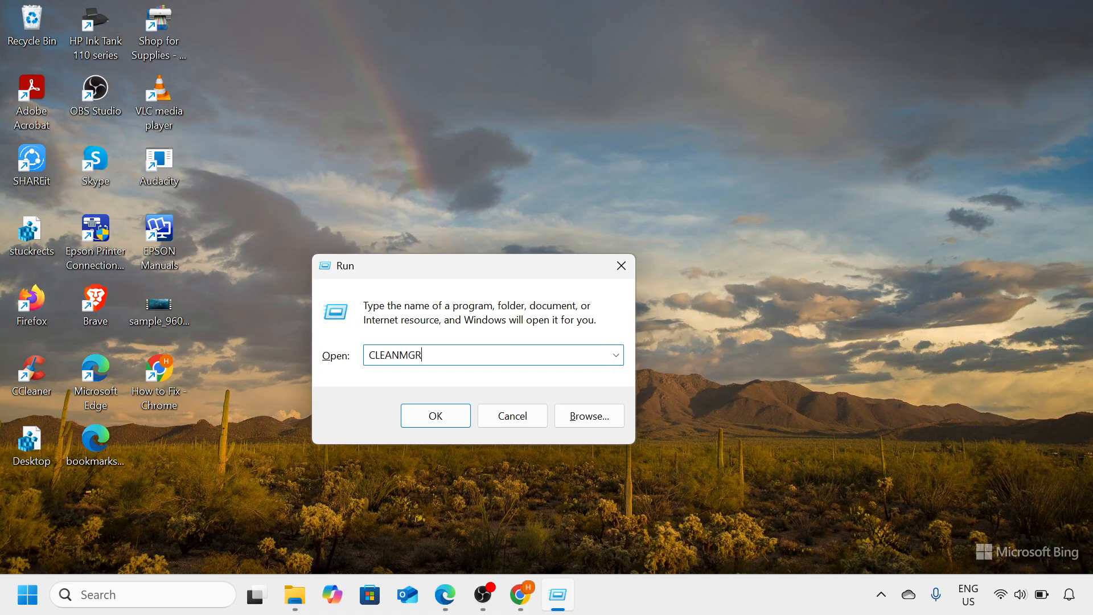
key("Return")
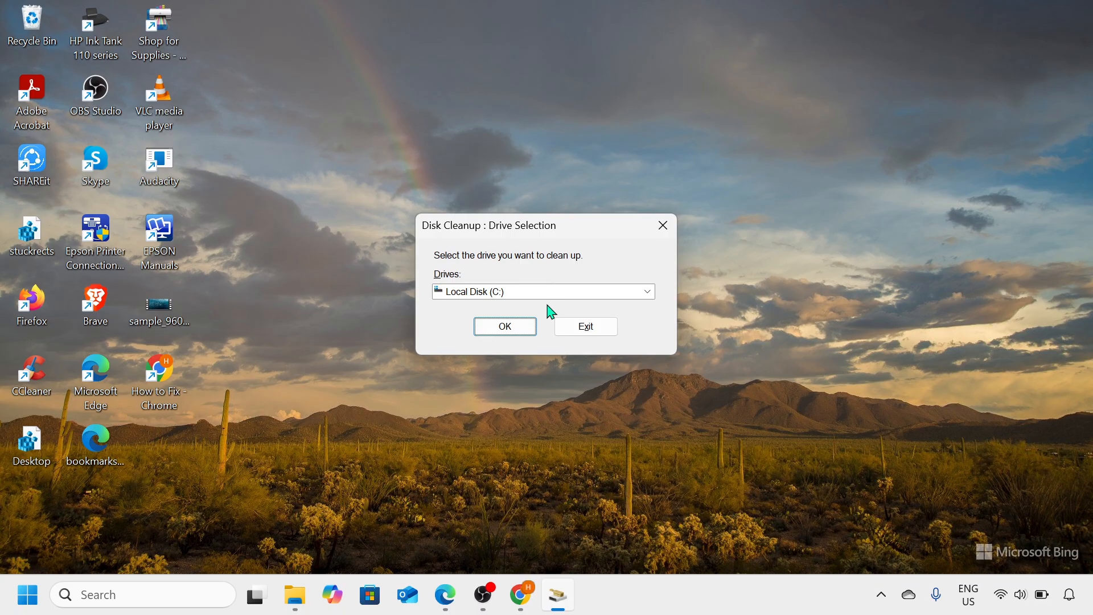
left_click(531, 325)
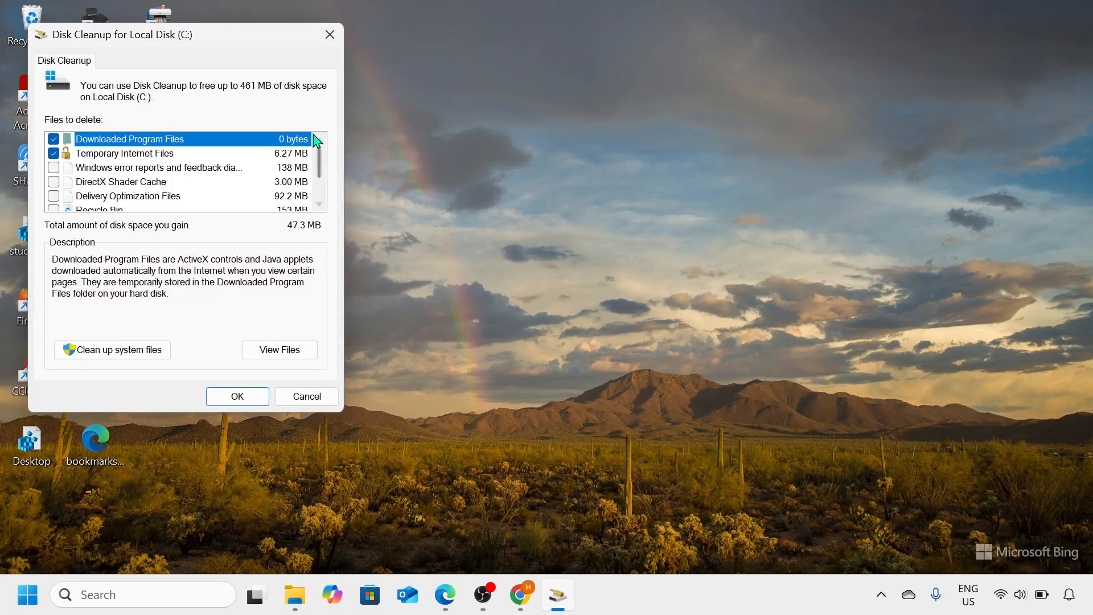
- Review the list of files to delete in Disk Cleanup for Local Disk (C:) and close it without cleaning
left_click_drag(254, 37, 635, 108)
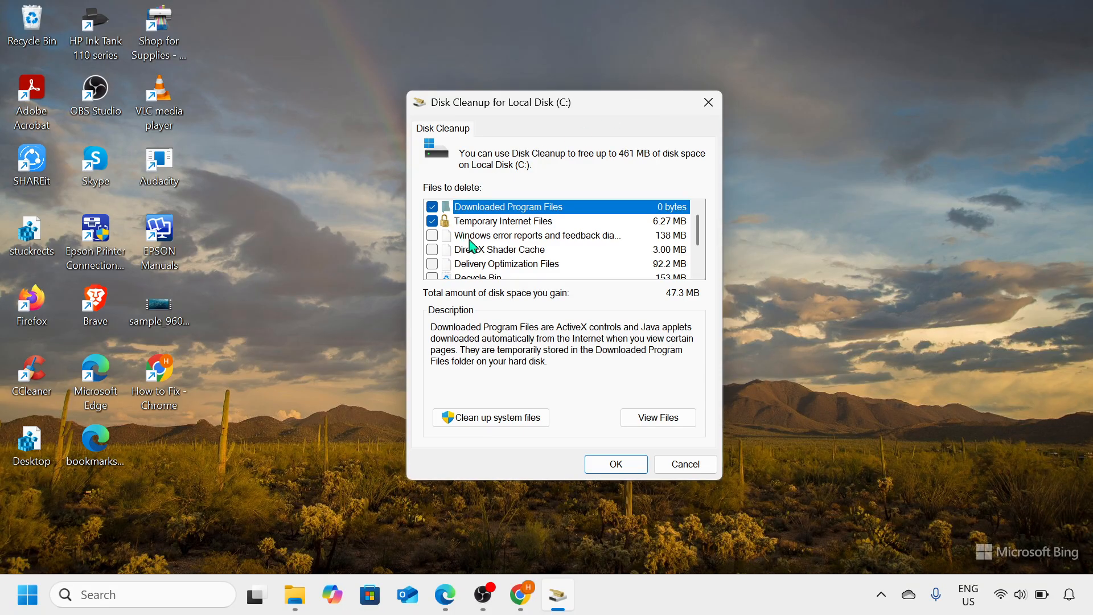
scroll(470, 246, "down", 1)
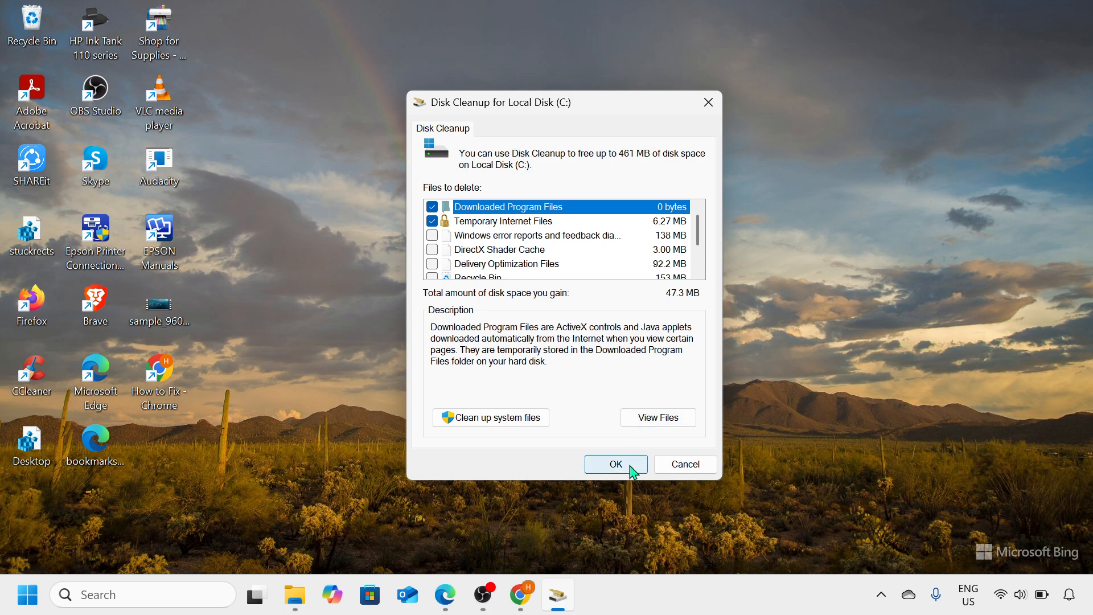
left_click(708, 103)
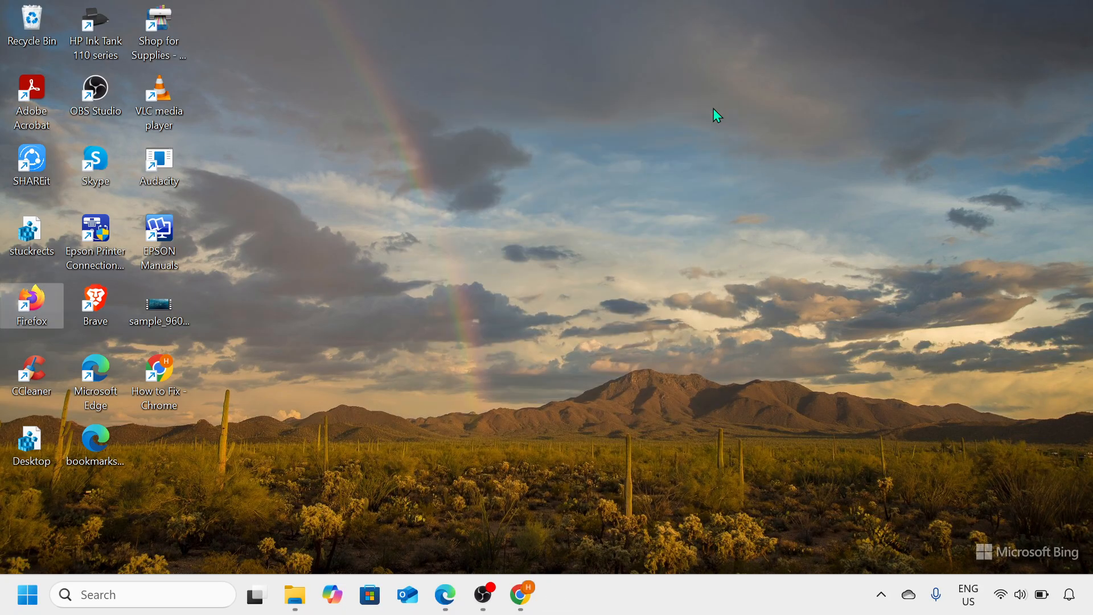
- Open the Windows Temp folder by running TEMP from the Run dialog
key("super+r")
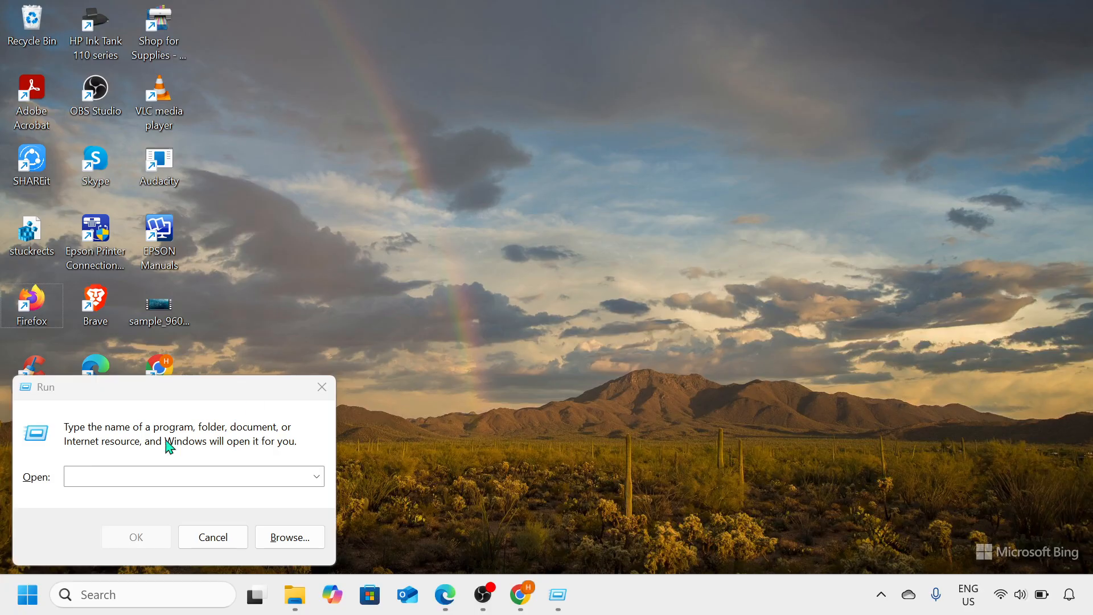
left_click(134, 478)
type("TE")
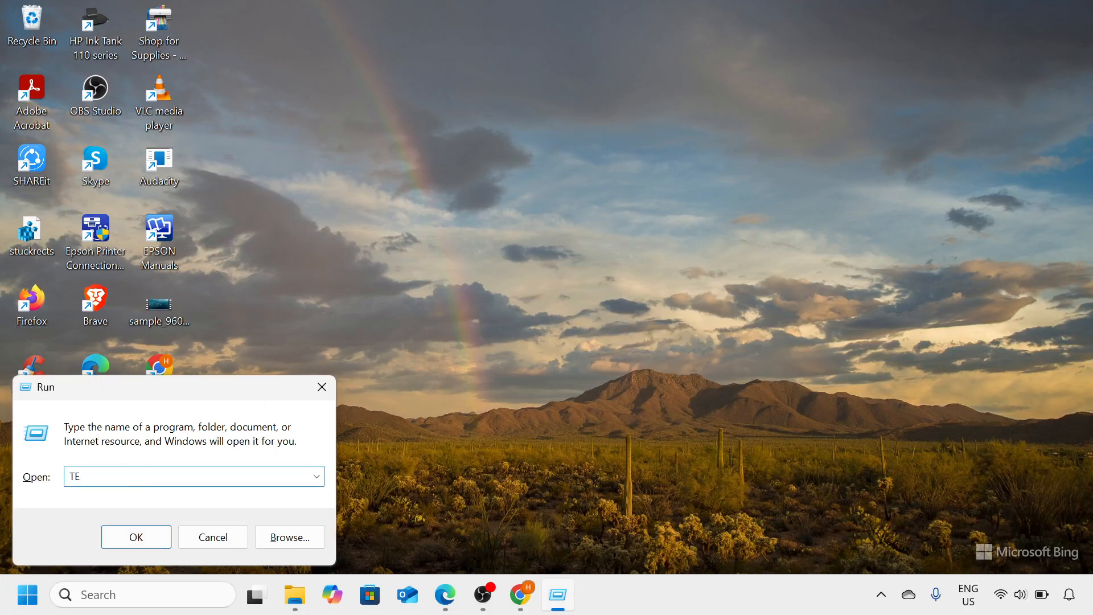
type("MP")
left_click_drag(245, 387, 655, 159)
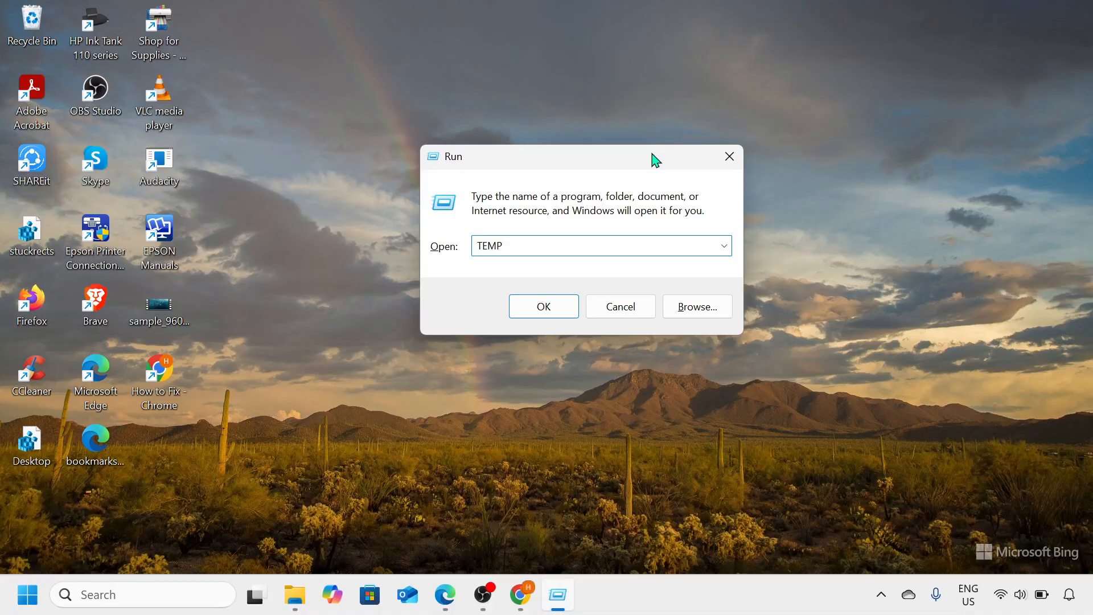
key("Return")
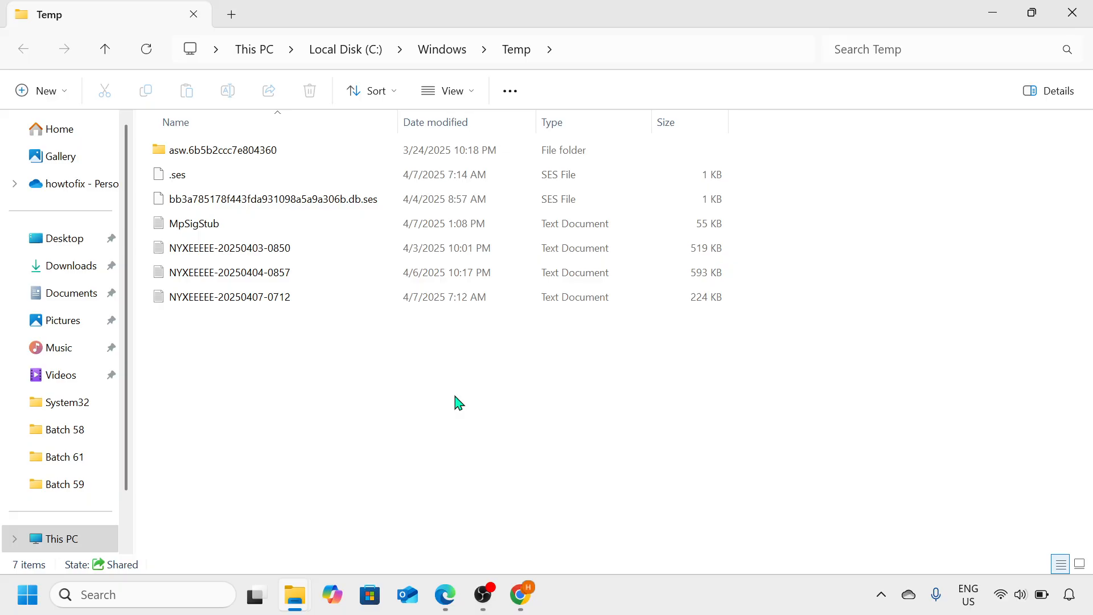
- Select all items in the Temp folder for permanent deletion, dismiss the confirmation without deleting, and close the folder window
key("ctrl+a")
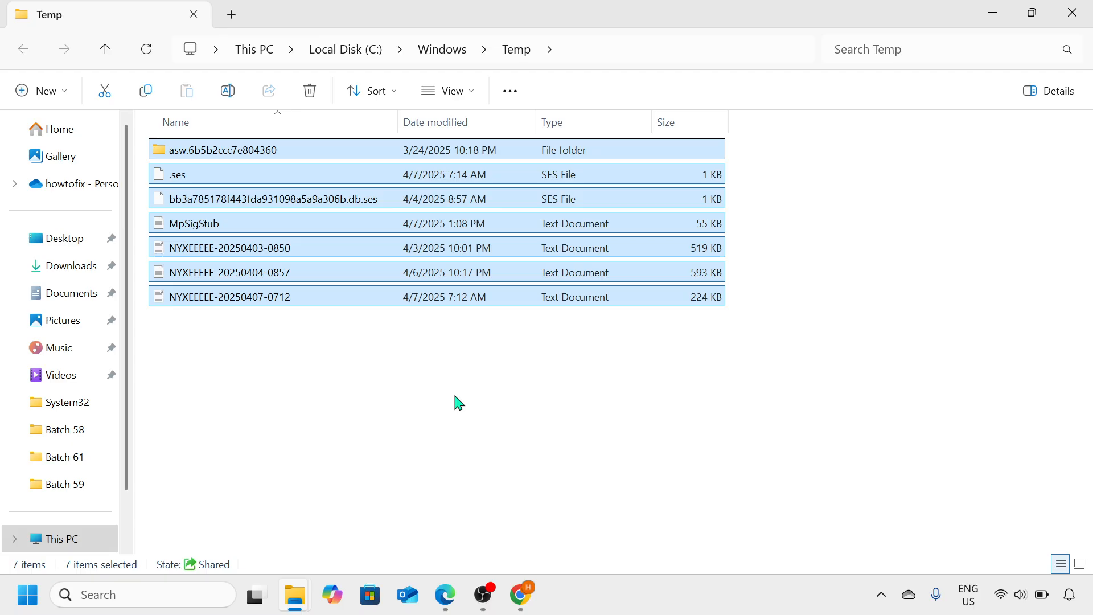
key("shift+Delete")
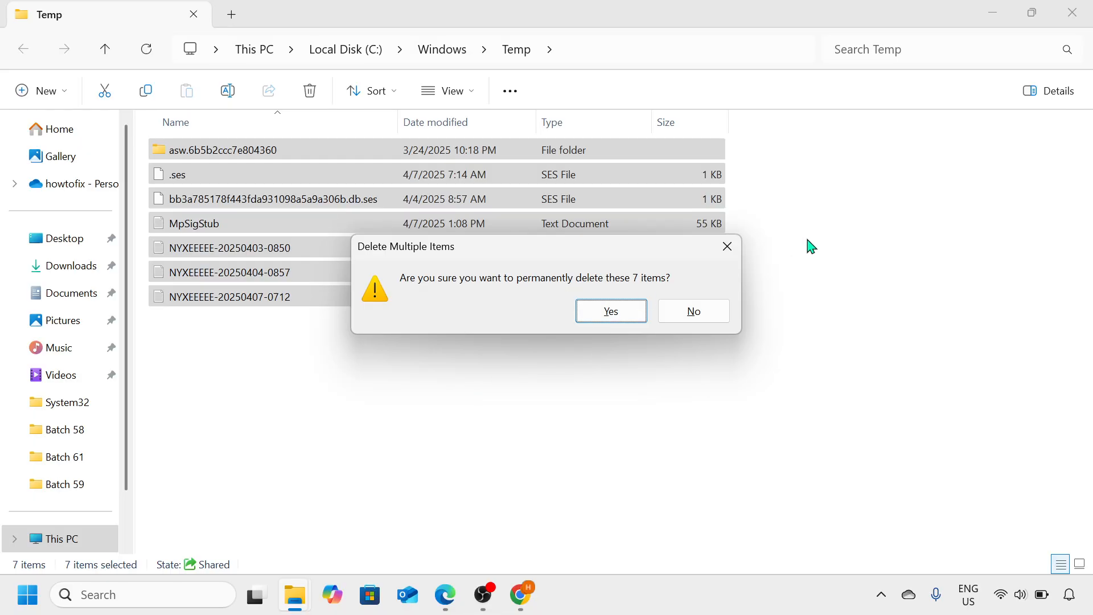
left_click(738, 249)
left_click(299, 416)
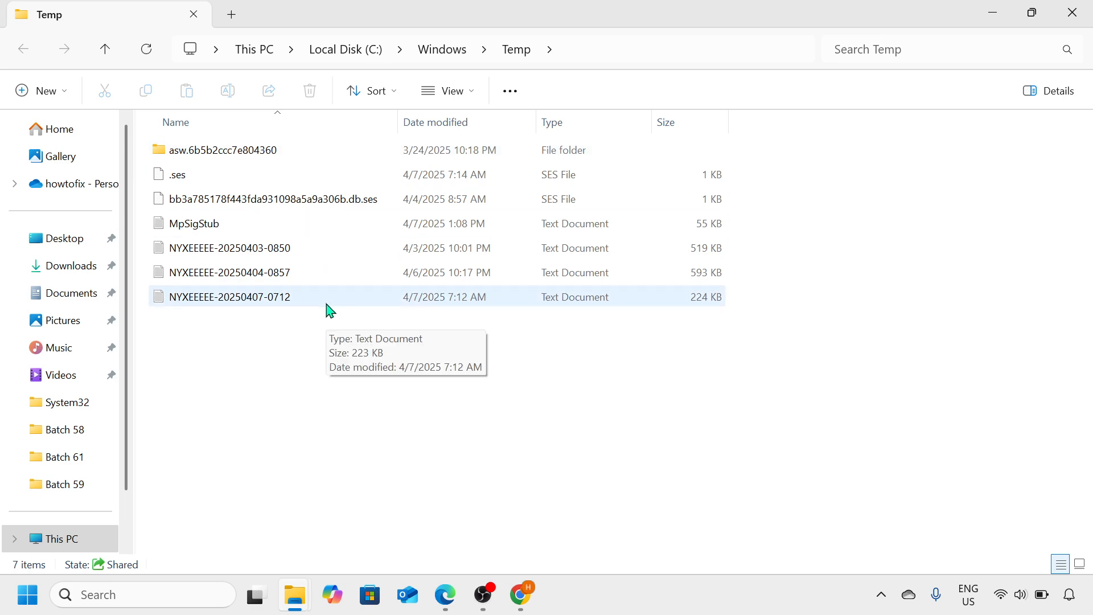
left_click(1082, 16)
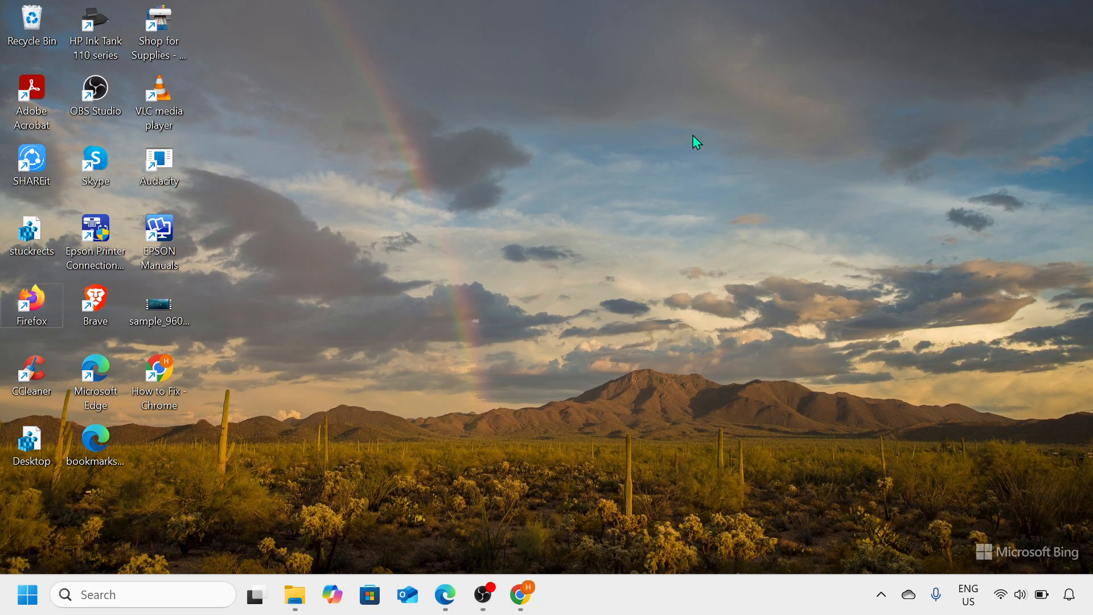
- Open the user's temporary files folder by running %TEMP% from the Run dialog
key("super+r")
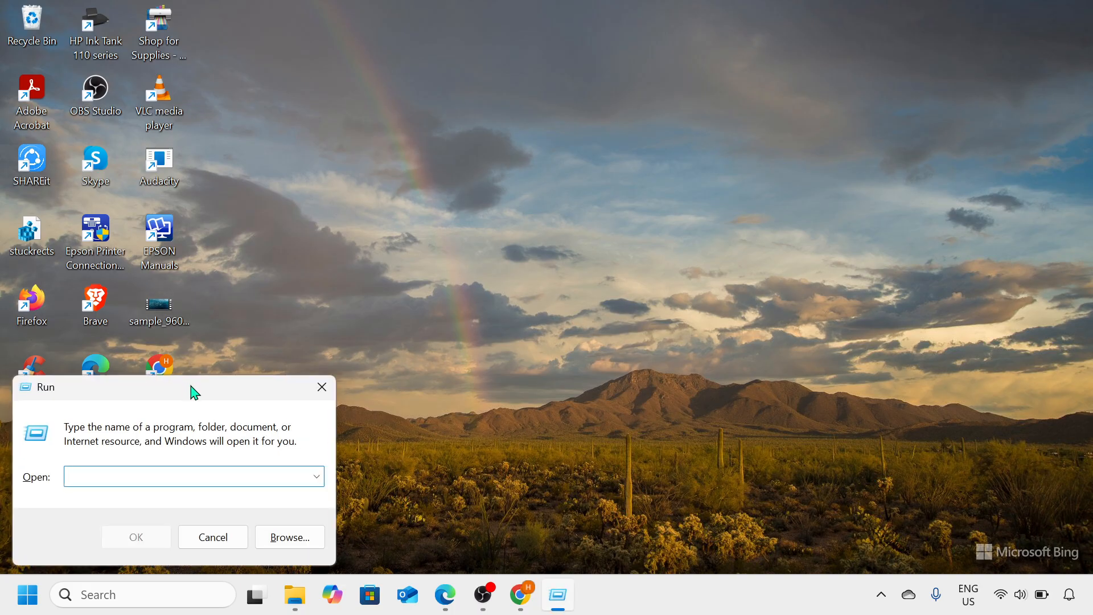
type("%TEMP")
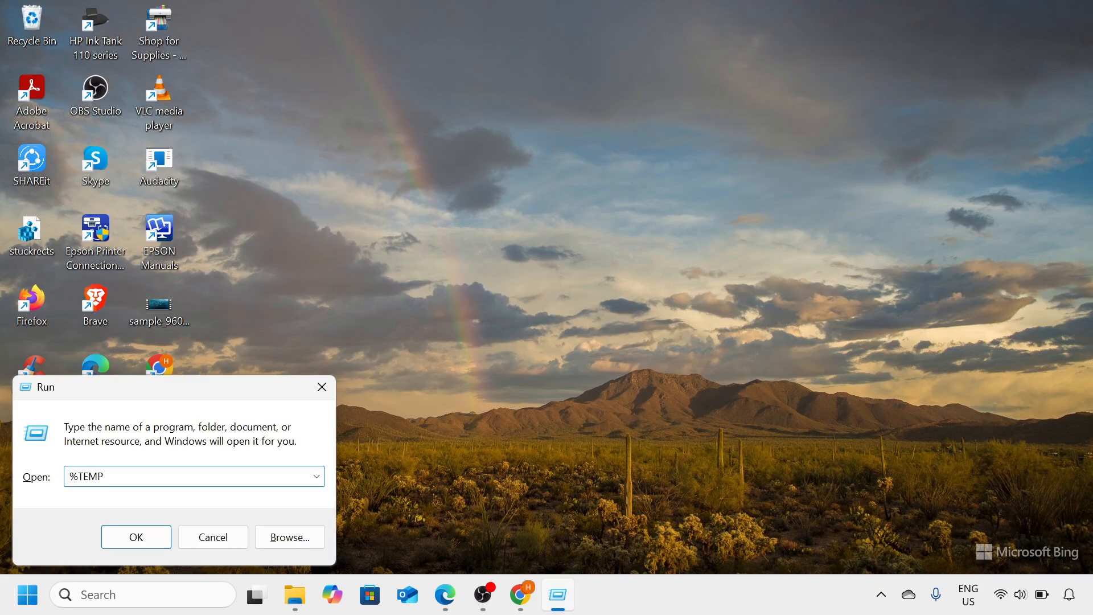
type("%")
key("Return")
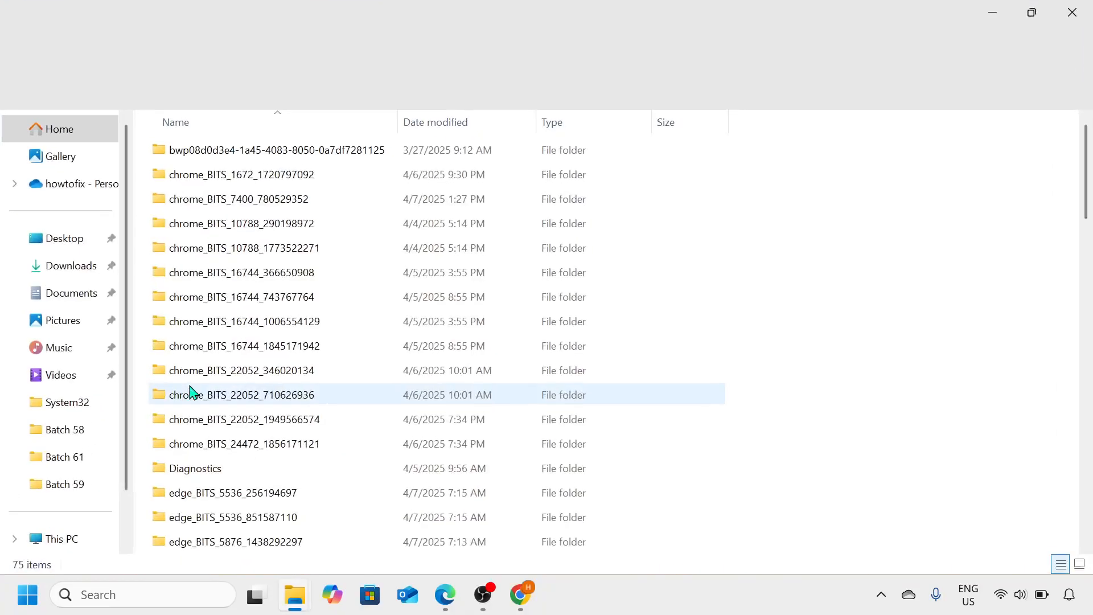
- Permanently delete all items in the user's Temp folder, skipping every file in use, and close the folder window
scroll(265, 311, "down", 15)
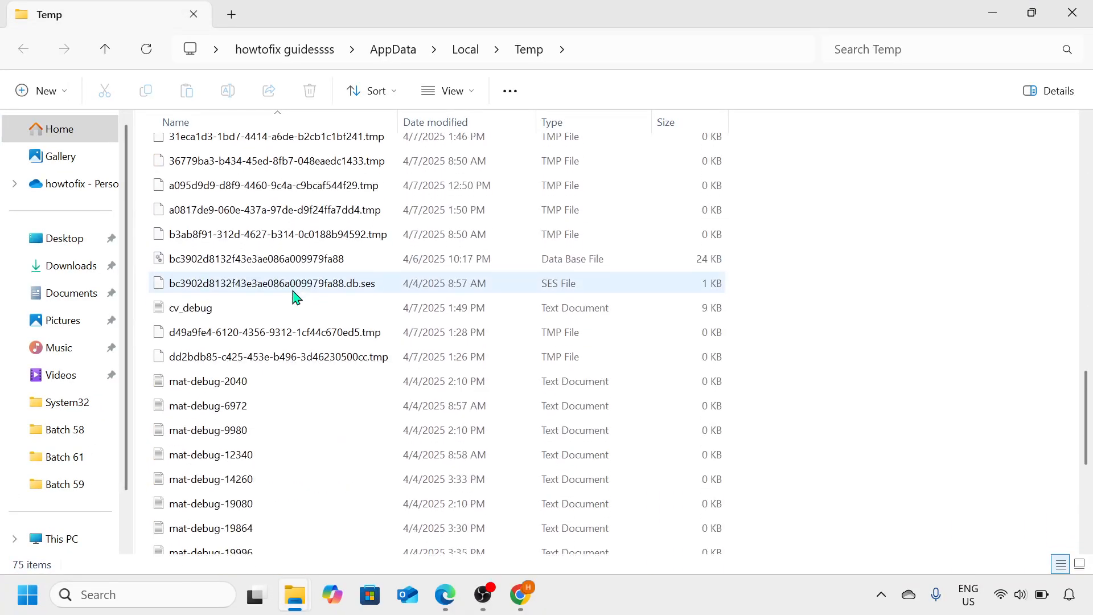
scroll(296, 297, "down", 1)
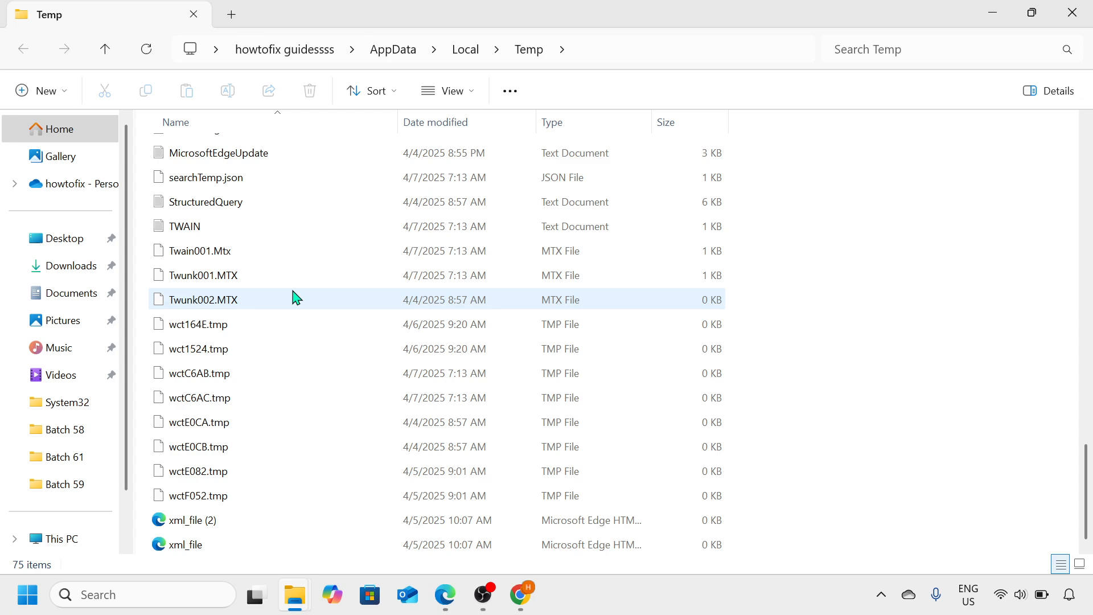
key("ctrl+a")
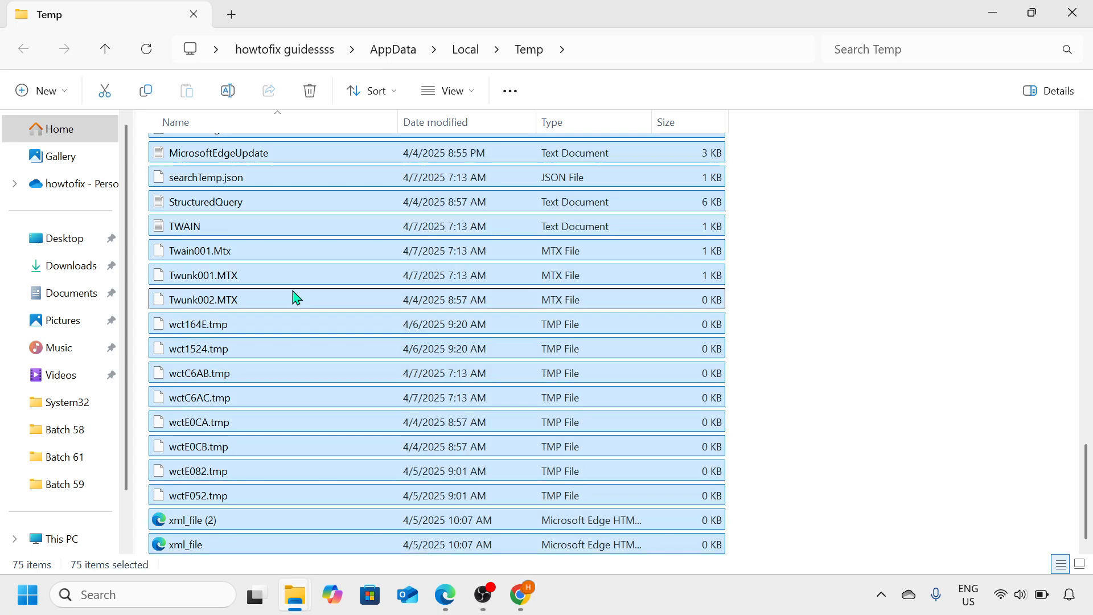
key("shift+Delete")
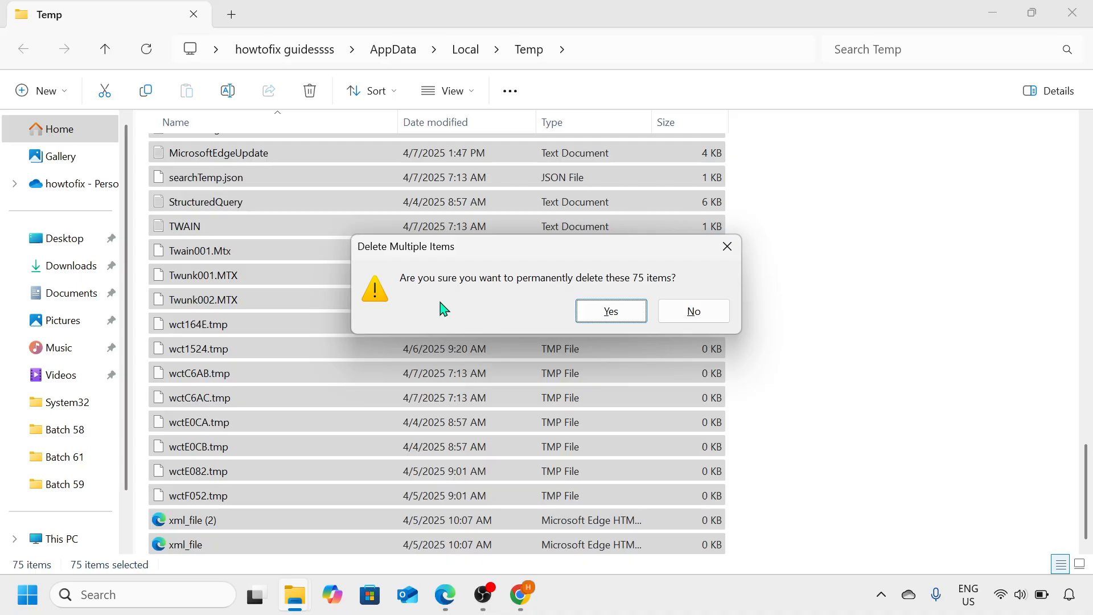
left_click(623, 316)
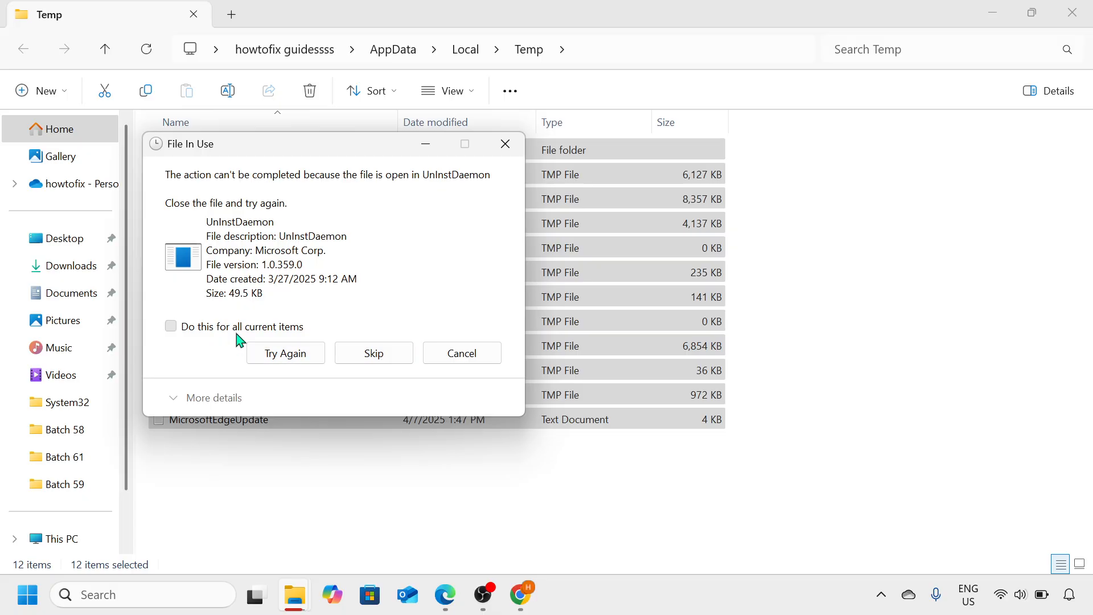
left_click(238, 330)
left_click(356, 356)
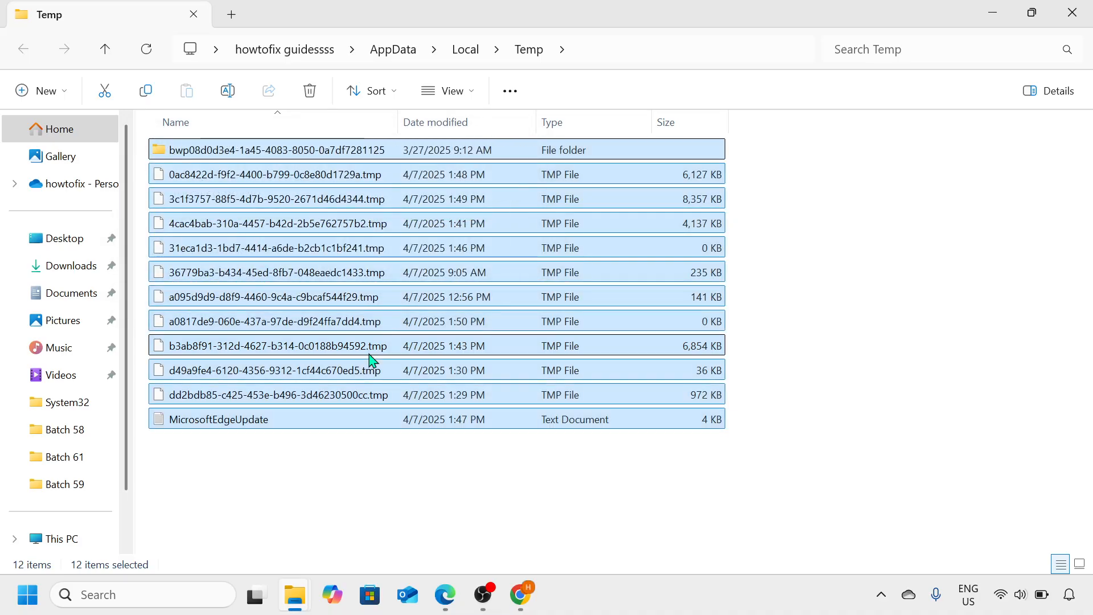
left_click(402, 228)
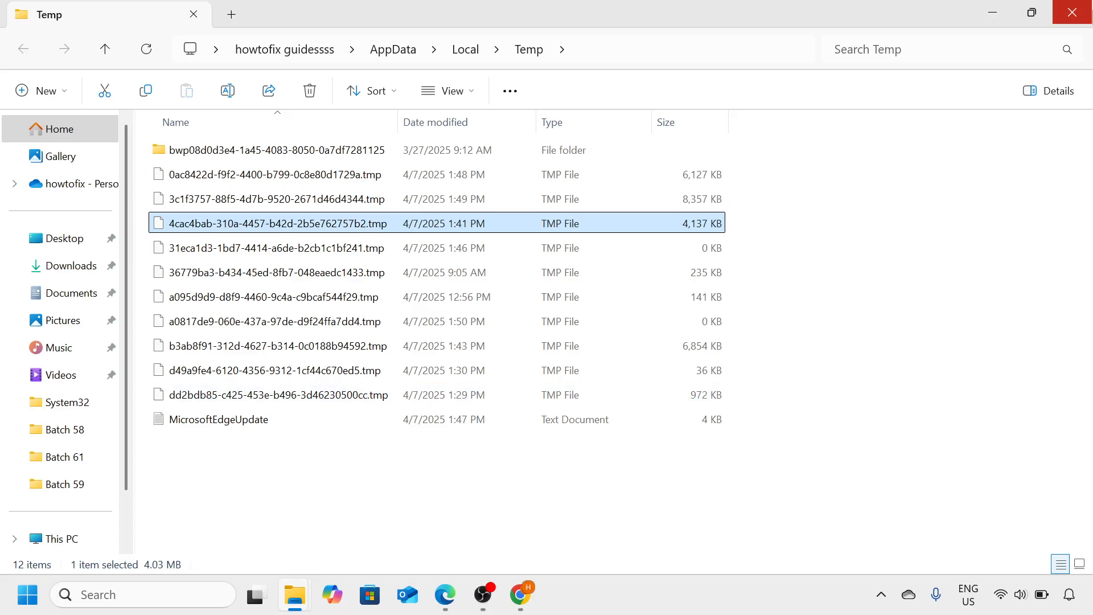
left_click(1087, 6)
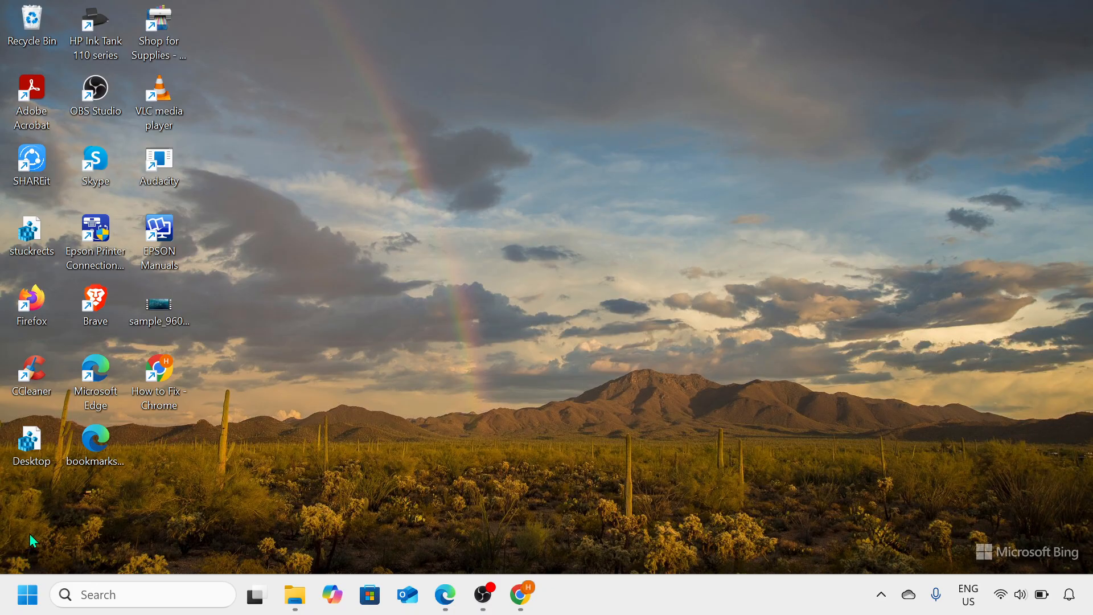
- Check the Windows Update page in Settings for the update status and close Settings
left_click(26, 596)
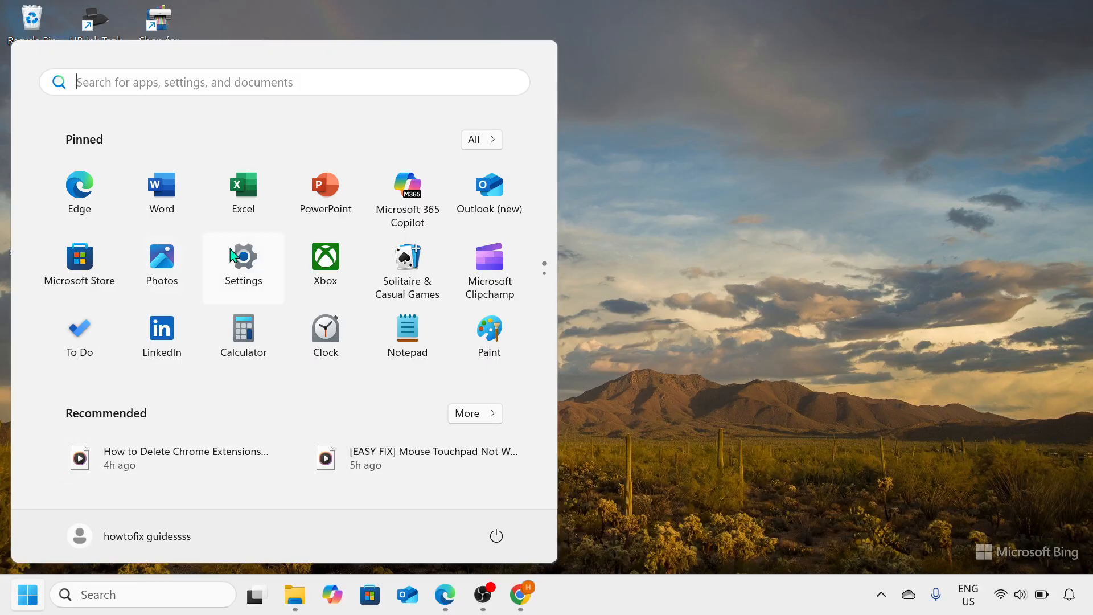
left_click(244, 257)
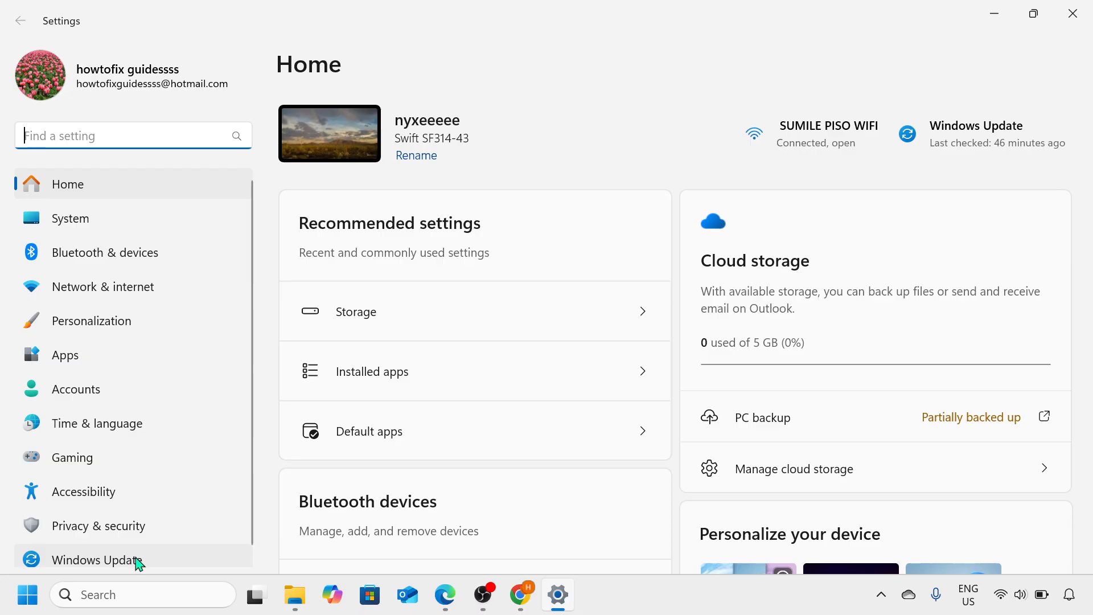
left_click(163, 567)
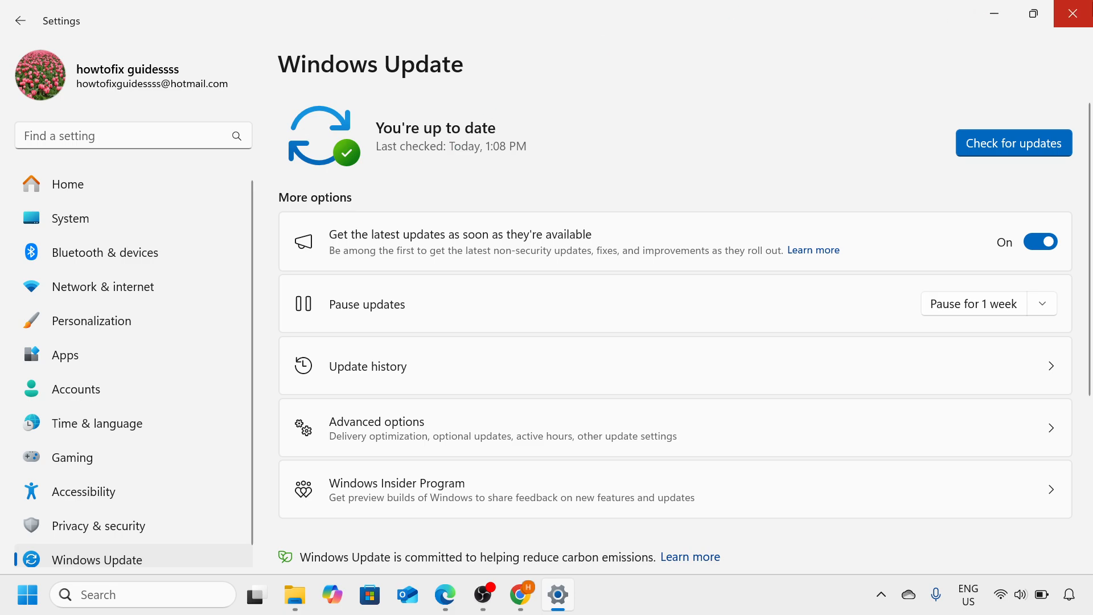
left_click(1073, 13)
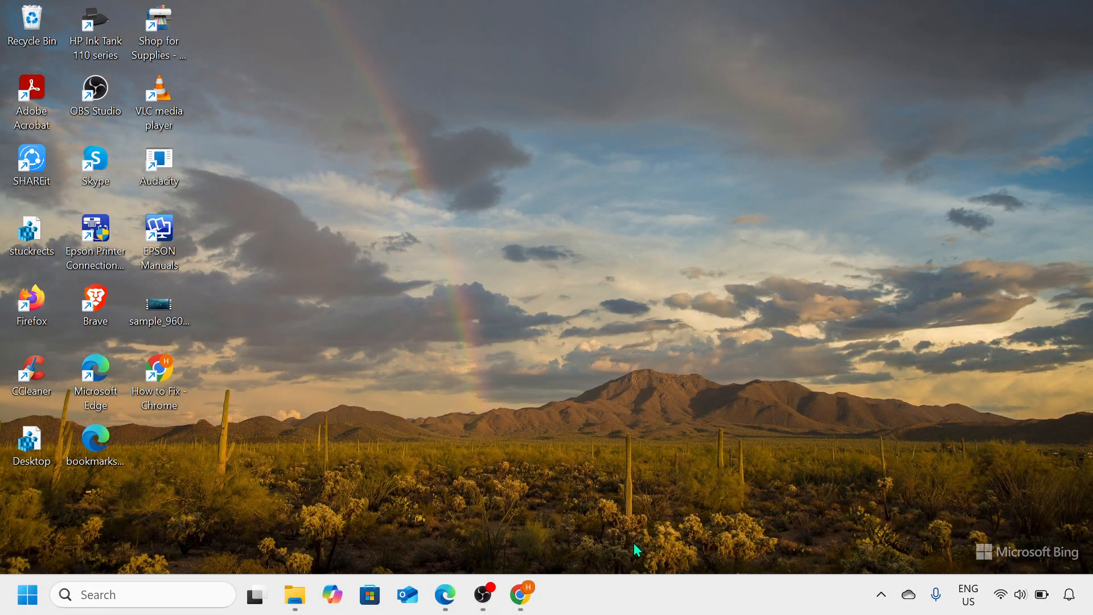
- Open Task Manager maximized from the taskbar and show its Startup apps list
right_click(656, 590)
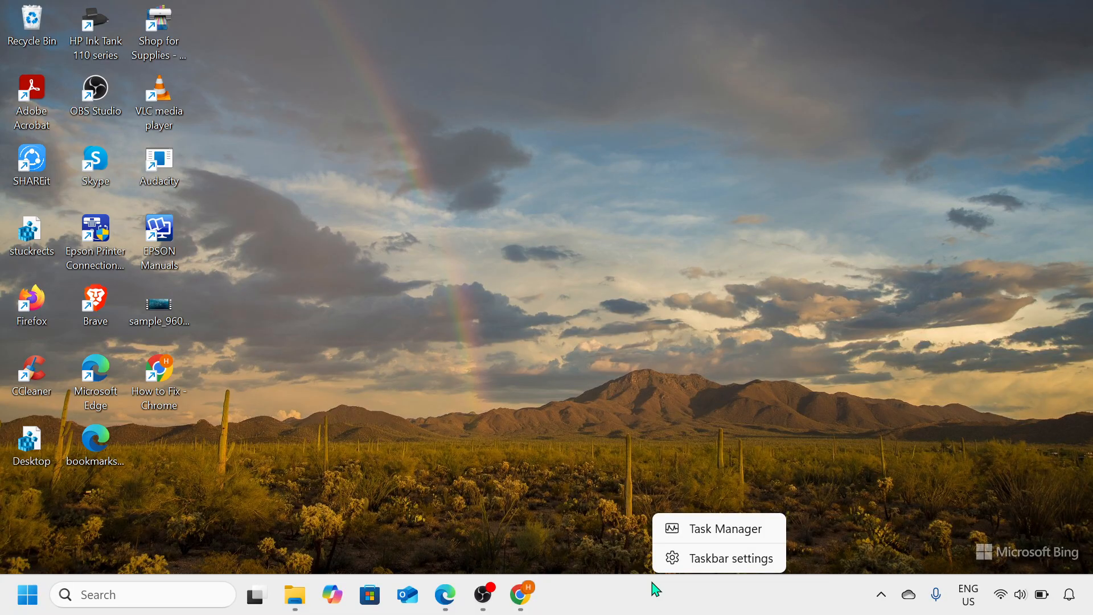
left_click(721, 532)
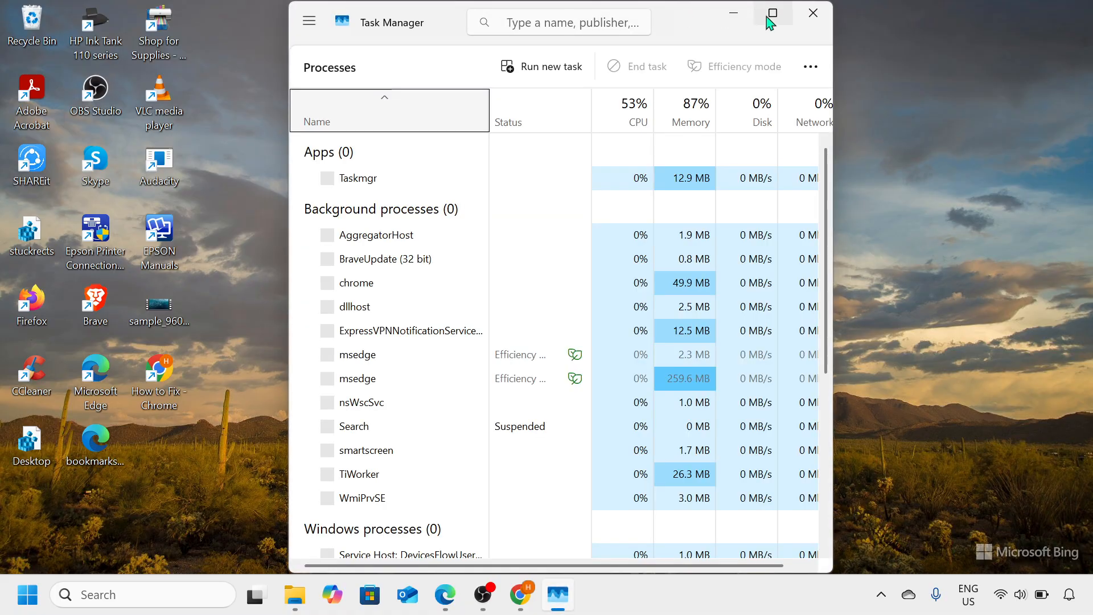
left_click(769, 17)
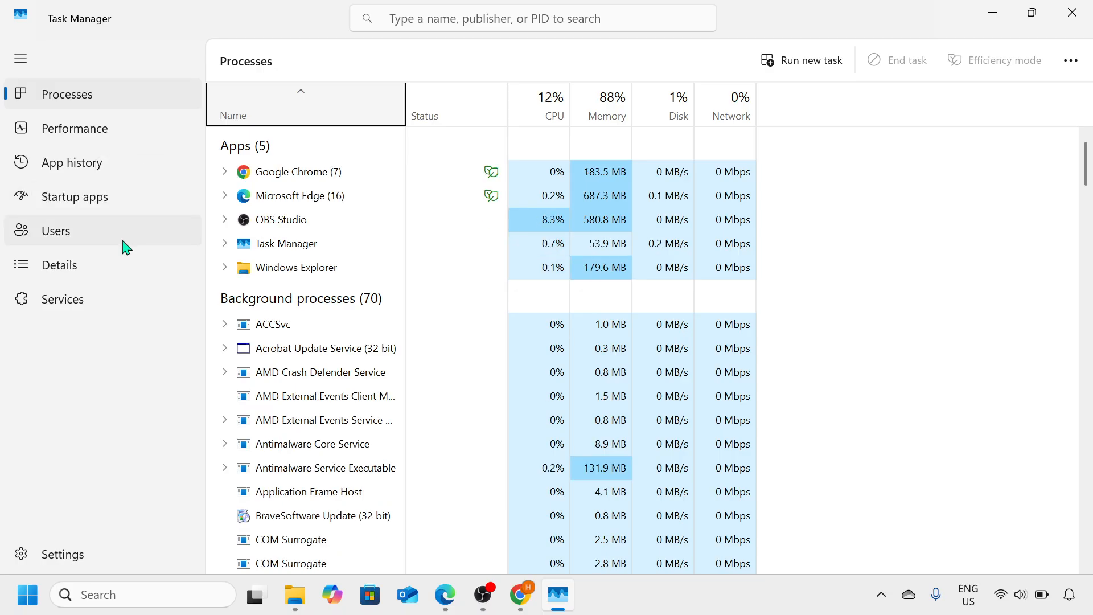
left_click(130, 205)
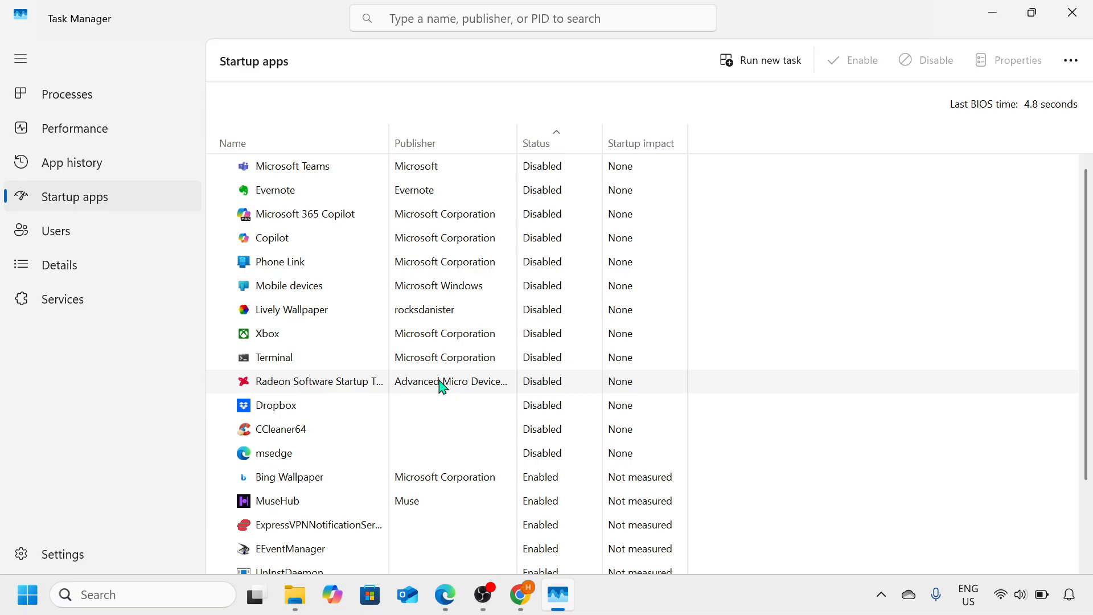
- Review the enabled startup apps, bring up the Disable option for Bing Wallpaper without applying it, and close Task Manager
scroll(442, 387, "down", 2)
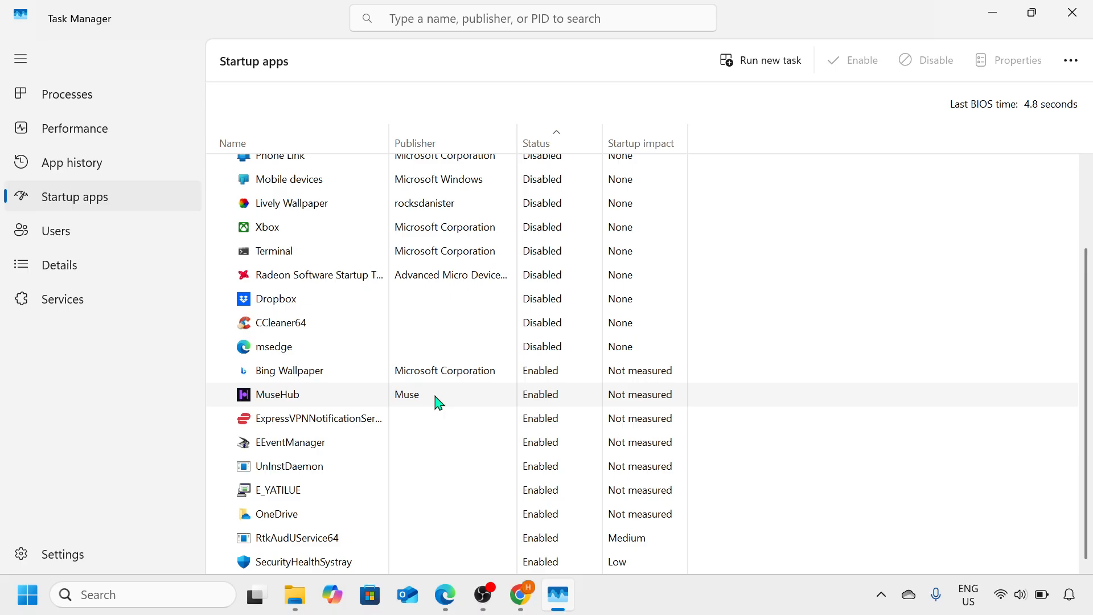
left_click(495, 377)
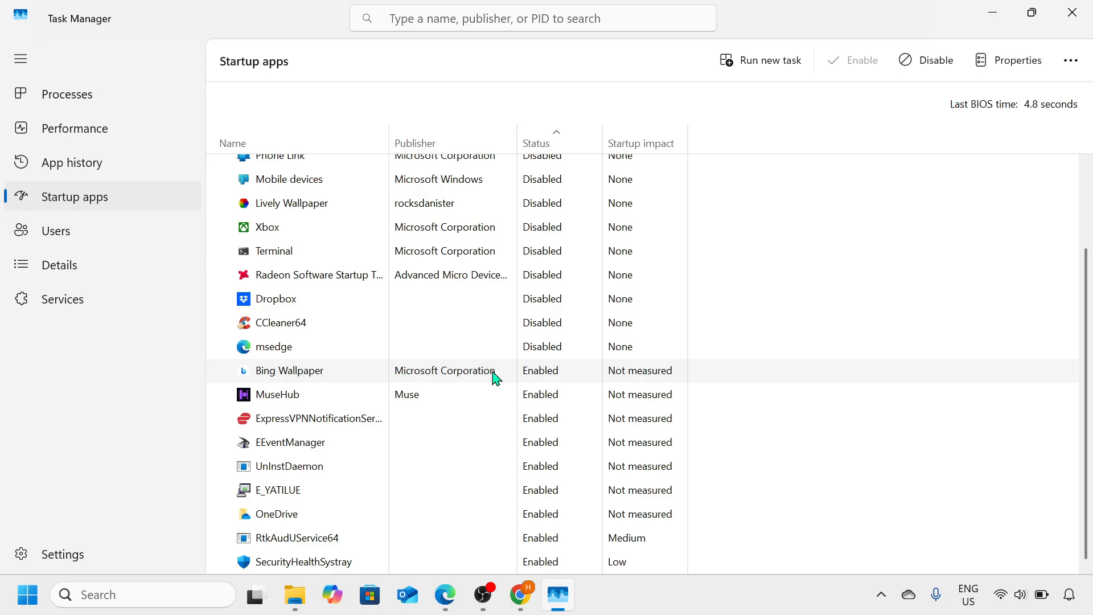
right_click(495, 377)
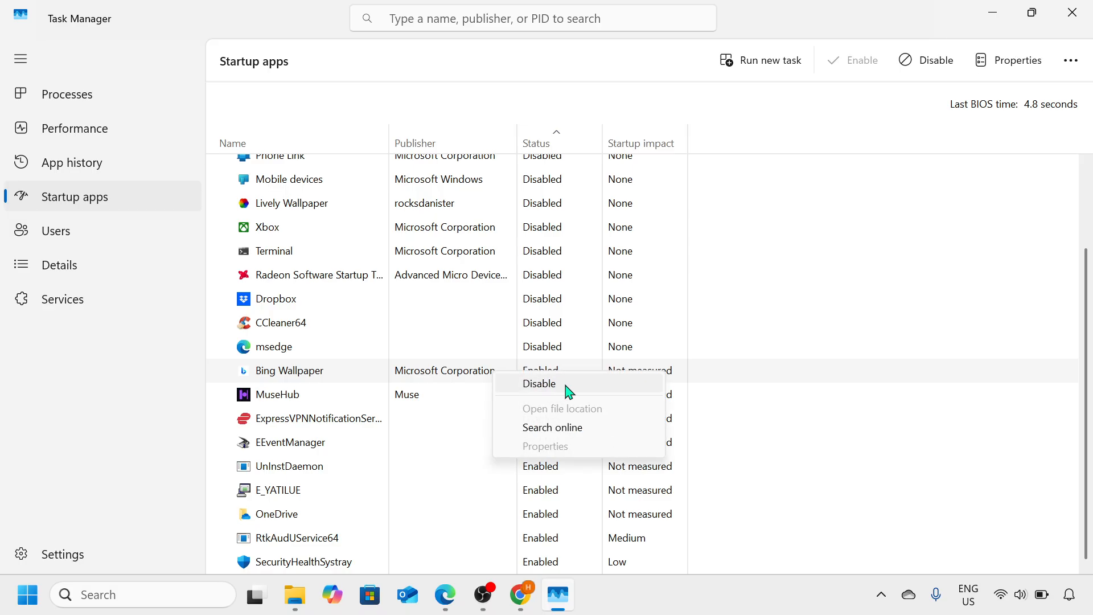
left_click(762, 327)
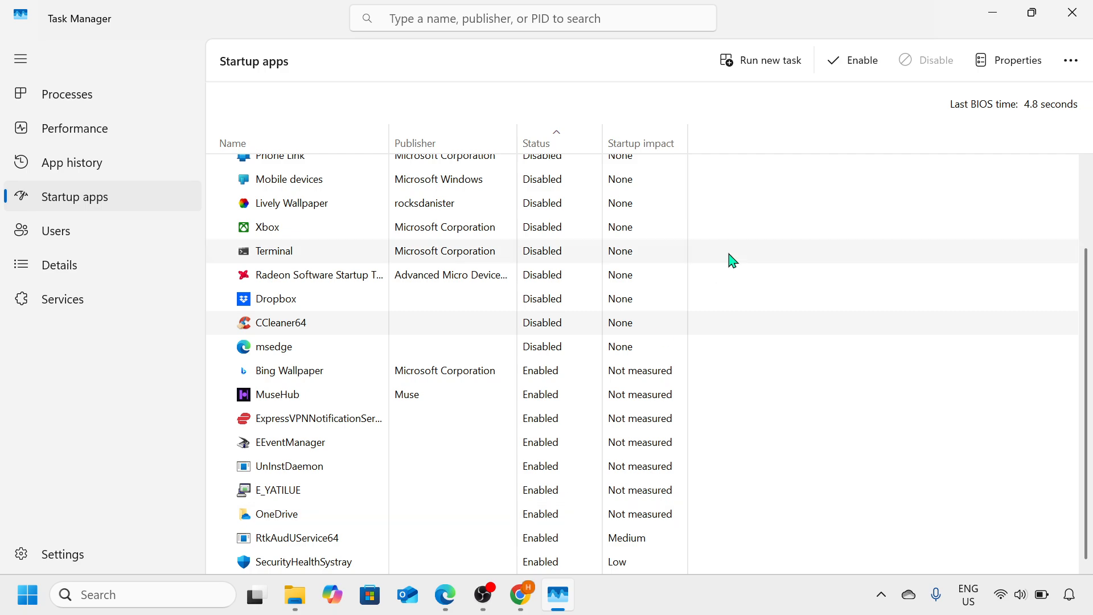
left_click(1073, 12)
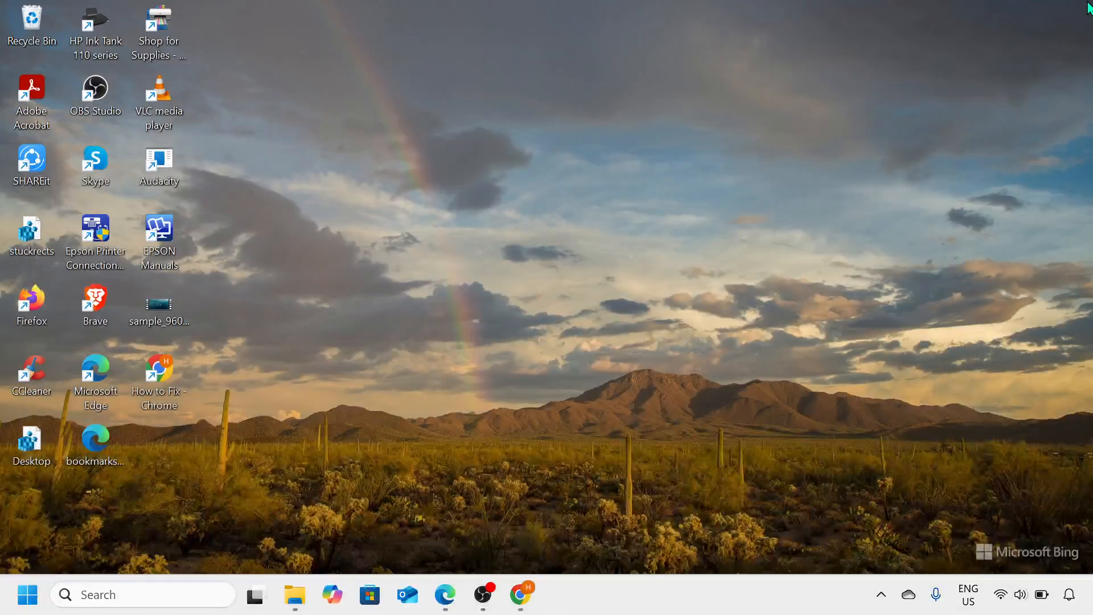
left_click(487, 612)
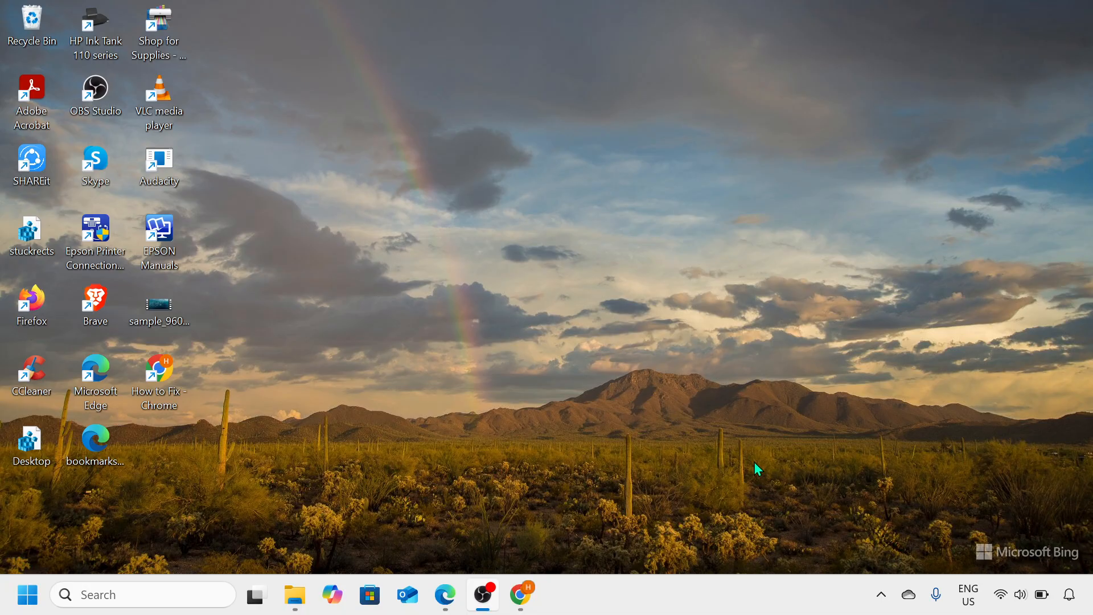